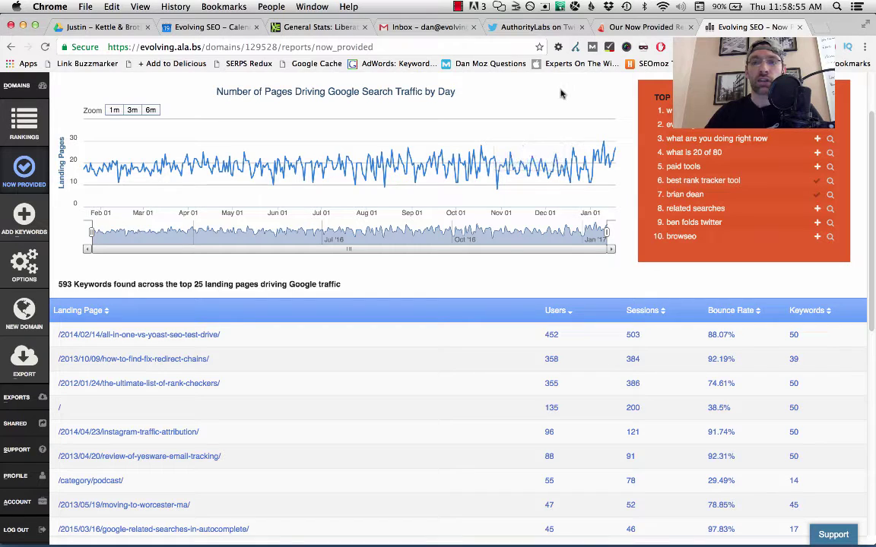
Switch to the 'AuthorityLabs on Twitter' tab showing the thread on 'not provided' keyword data.
{"action": "scroll", "coordinate": [473, 357], "scroll_direction": "up", "scroll_amount": 2}
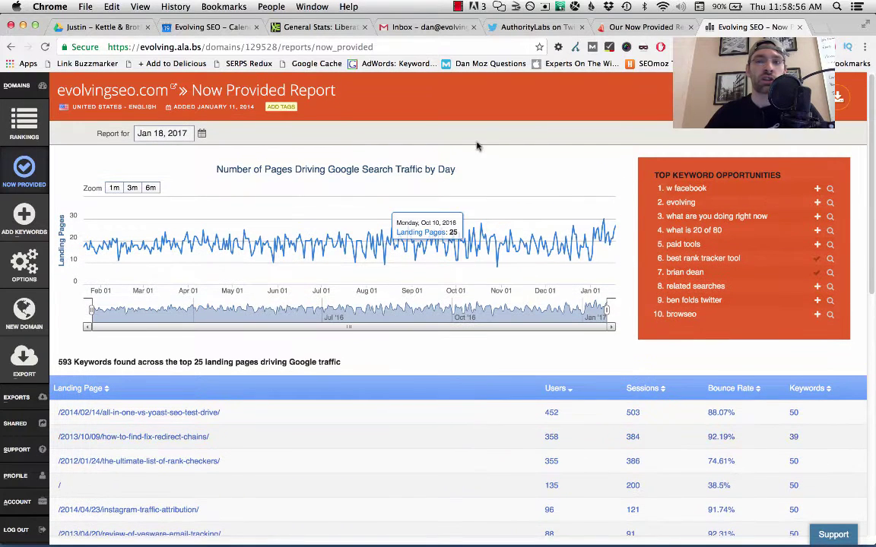
{"action": "left_click", "coordinate": [516, 32]}
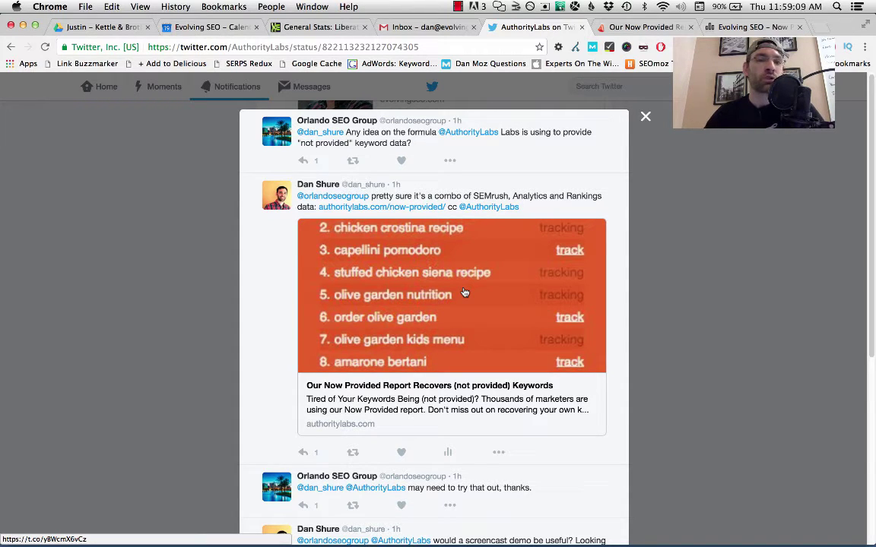
Switch to the 'Our Now Provided' product page and check its web address.
{"action": "key", "text": "ctrl+Tab"}
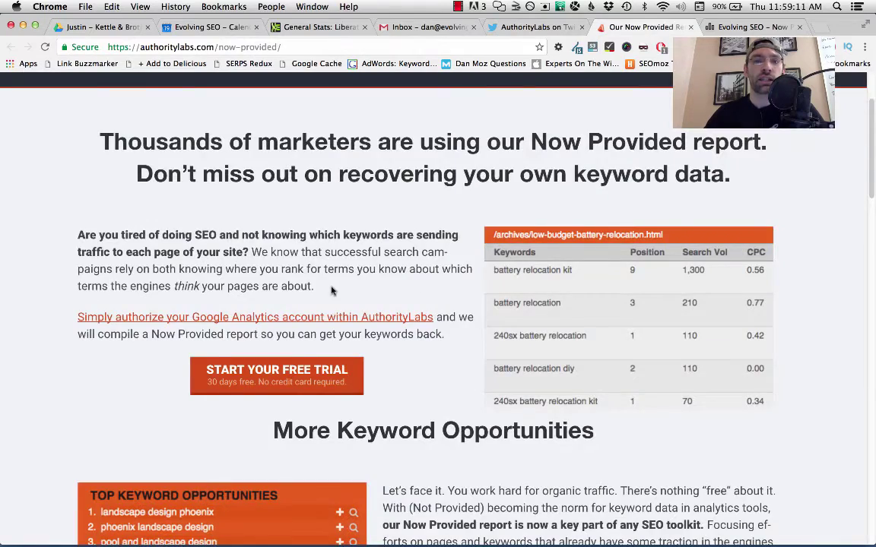
{"action": "scroll", "coordinate": [331, 288], "scroll_direction": "up", "scroll_amount": 5}
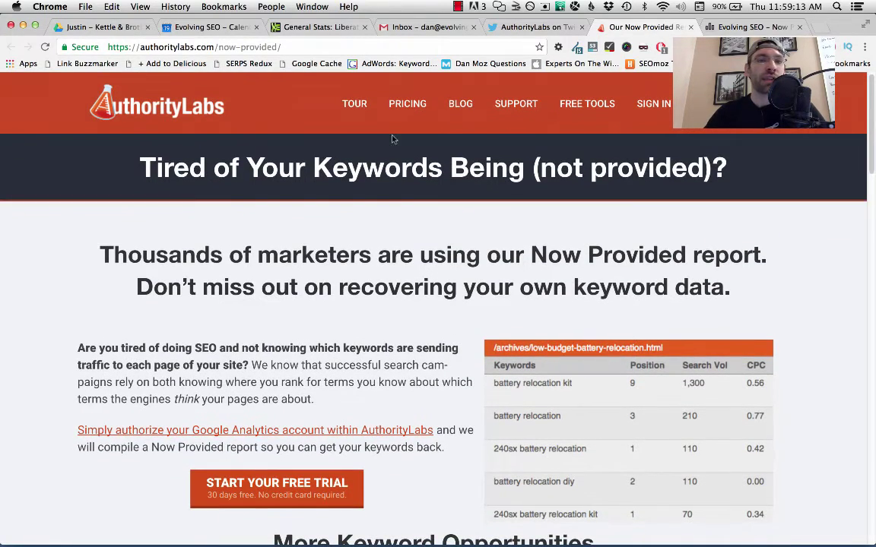
{"action": "left_click", "coordinate": [291, 47]}
{"action": "left_click", "coordinate": [265, 215]}
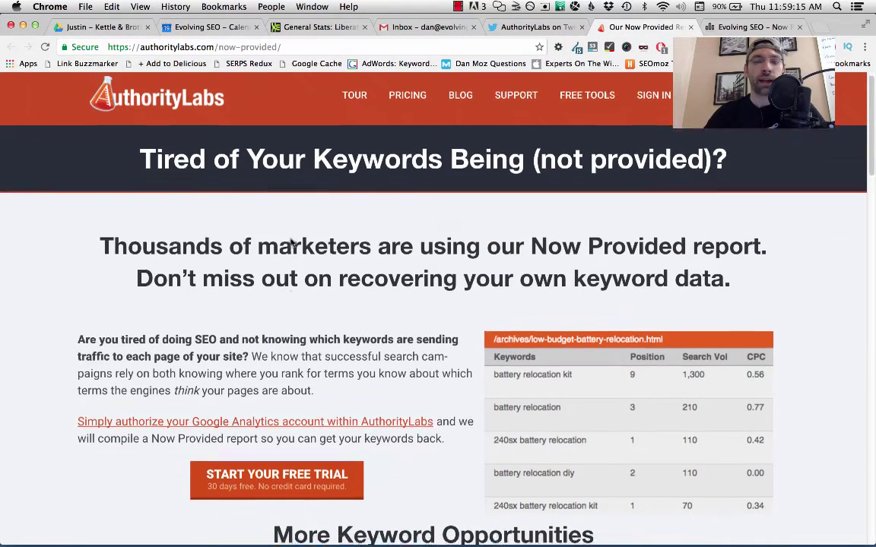
Scroll through the Now Provided product page, then return to the Evolving SEO report tab.
{"action": "scroll", "coordinate": [289, 242], "scroll_direction": "down", "scroll_amount": 7}
{"action": "scroll", "coordinate": [291, 243], "scroll_direction": "down", "scroll_amount": 2}
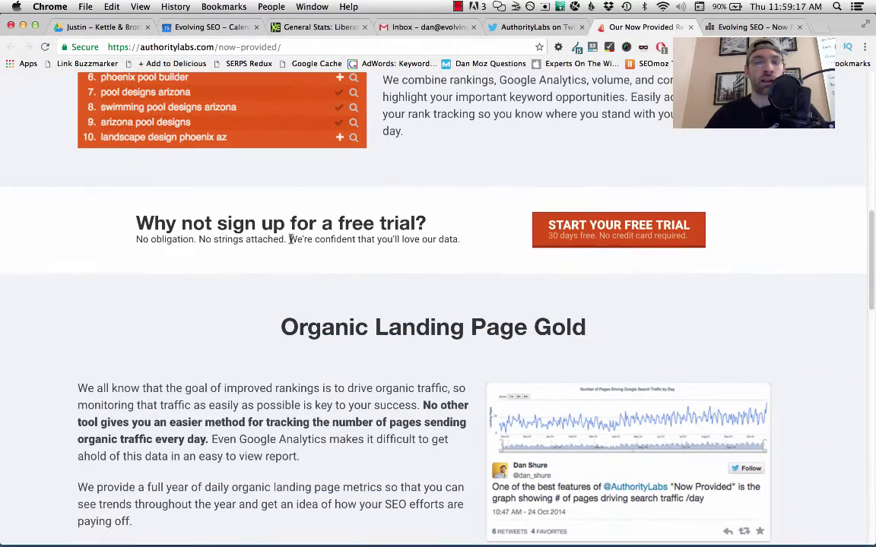
{"action": "scroll", "coordinate": [291, 239], "scroll_direction": "down", "scroll_amount": 4}
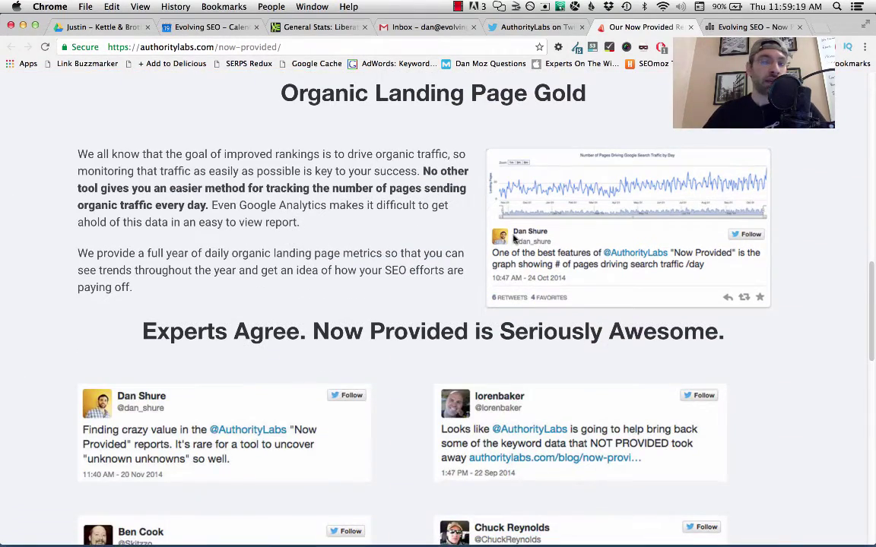
{"action": "scroll", "coordinate": [479, 220], "scroll_direction": "down", "scroll_amount": 1}
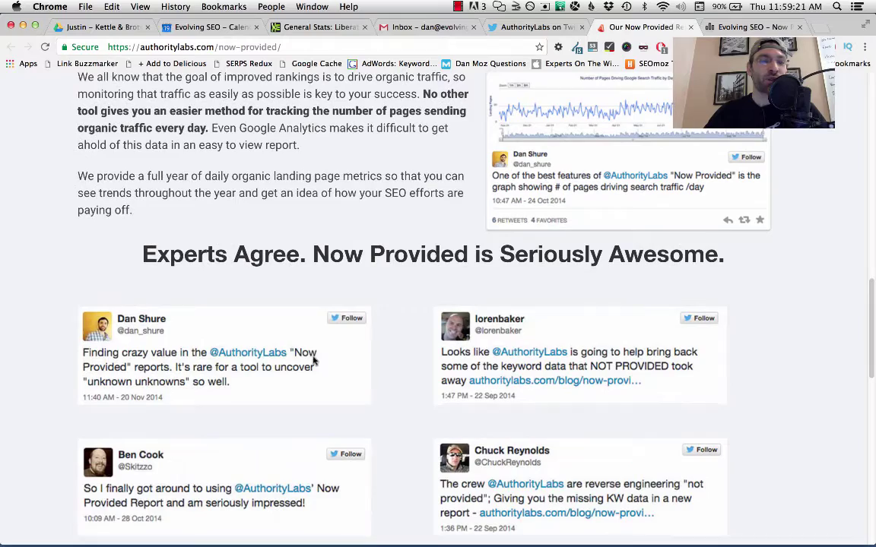
{"action": "scroll", "coordinate": [316, 261], "scroll_direction": "up", "scroll_amount": 10}
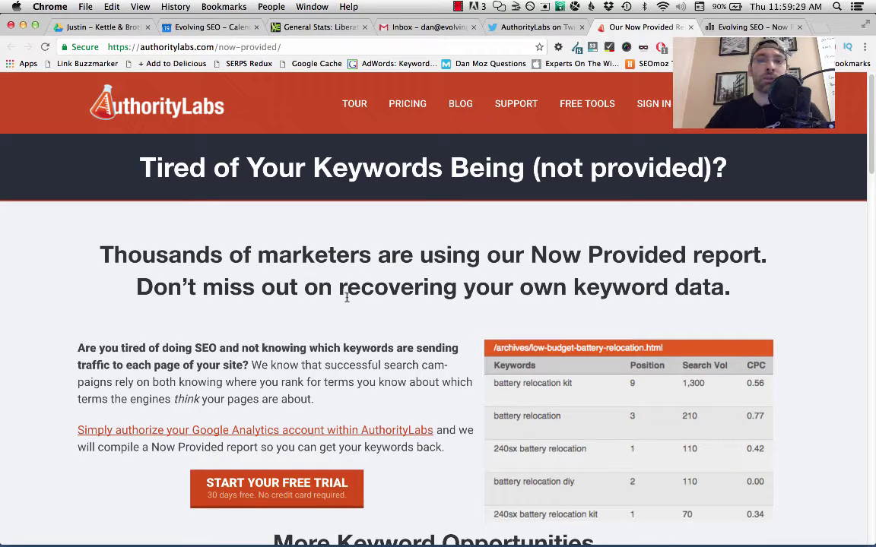
{"action": "key", "text": "ctrl+Tab"}
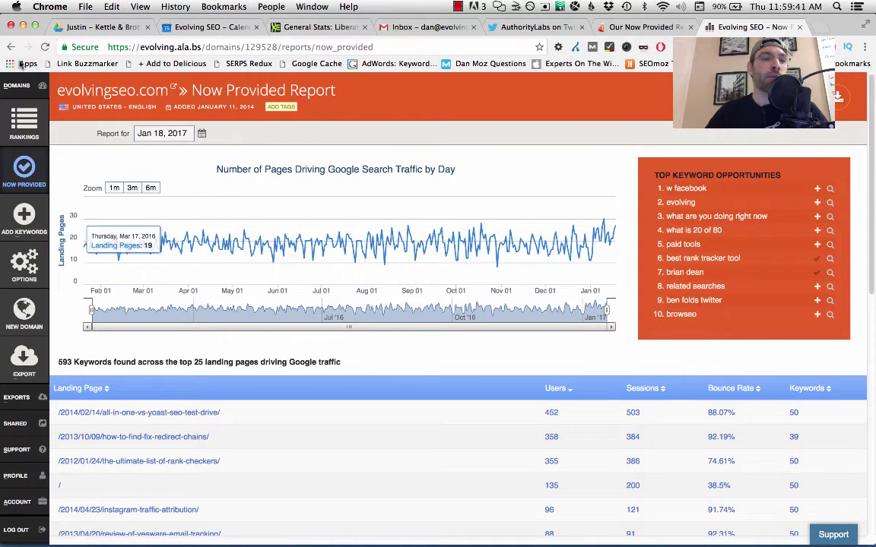
Open the mobile evolvingseo.com entry from the All Domains list.
{"action": "left_click", "coordinate": [17, 85]}
{"action": "scroll", "coordinate": [126, 162], "scroll_direction": "down", "scroll_amount": 15}
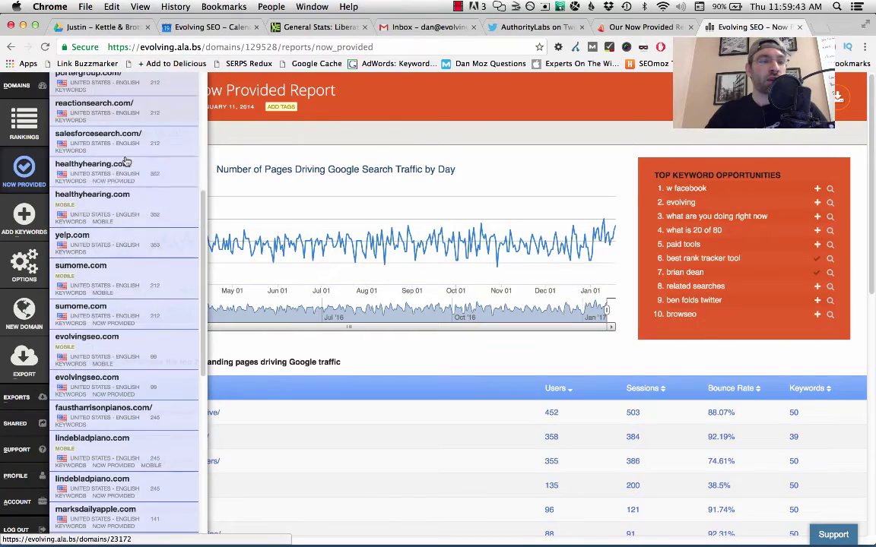
{"action": "scroll", "coordinate": [126, 161], "scroll_direction": "up", "scroll_amount": 5}
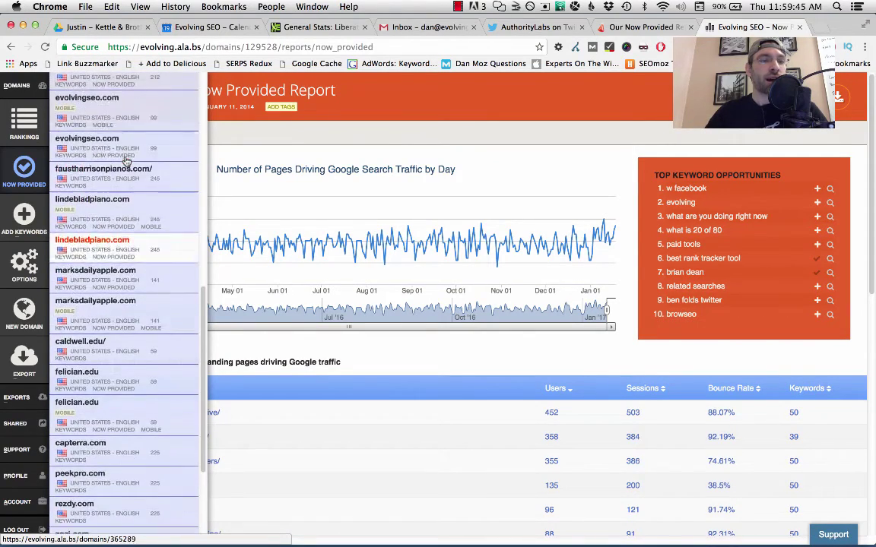
{"action": "left_click", "coordinate": [126, 161]}
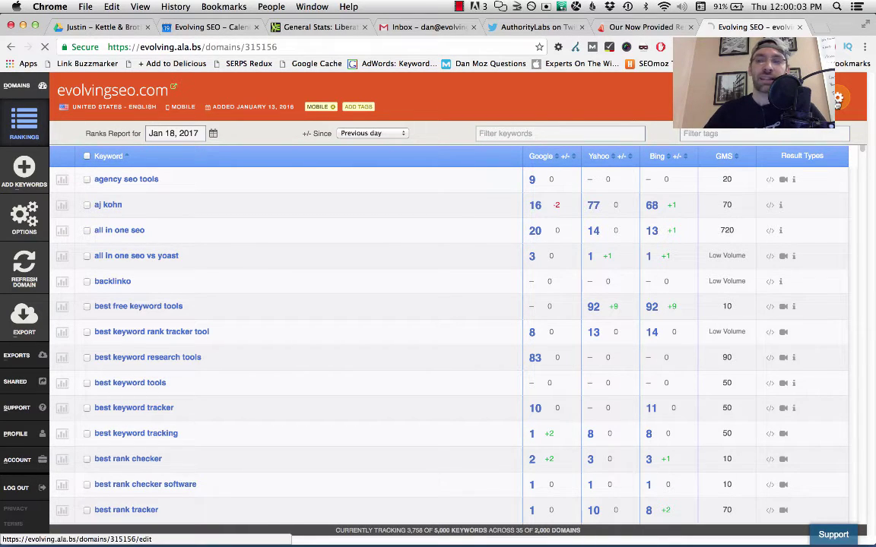
On the domain's Options page, activate Now Provided and browse the OAuth token list without choosing one.
{"action": "left_click", "coordinate": [838, 99]}
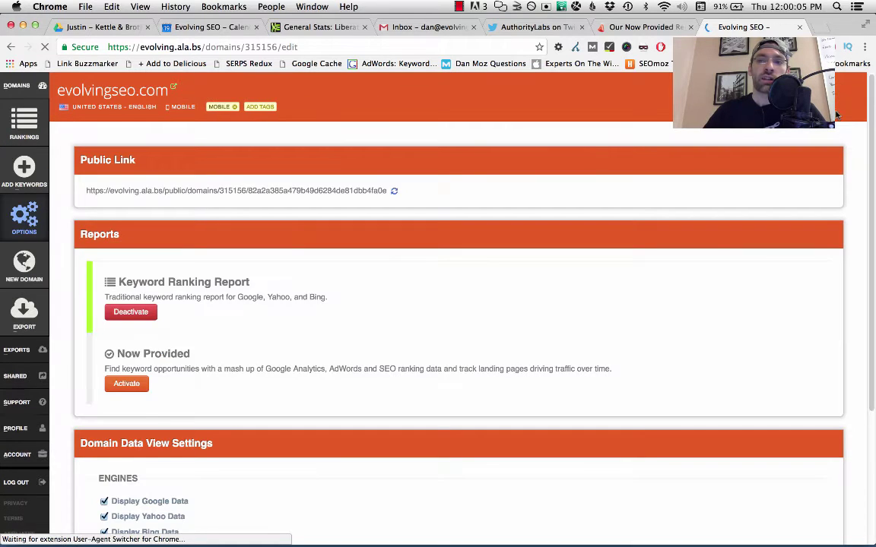
{"action": "scroll", "coordinate": [367, 346], "scroll_direction": "down", "scroll_amount": 3}
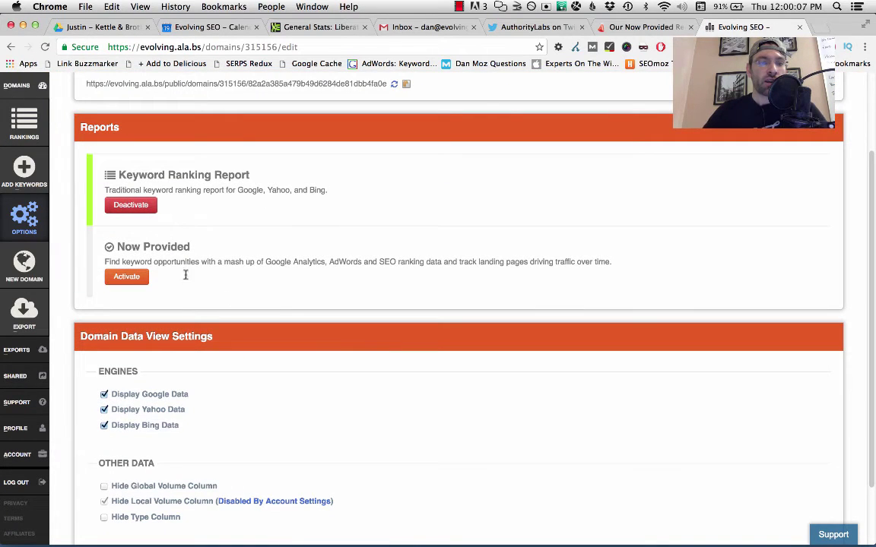
{"action": "left_click", "coordinate": [128, 277]}
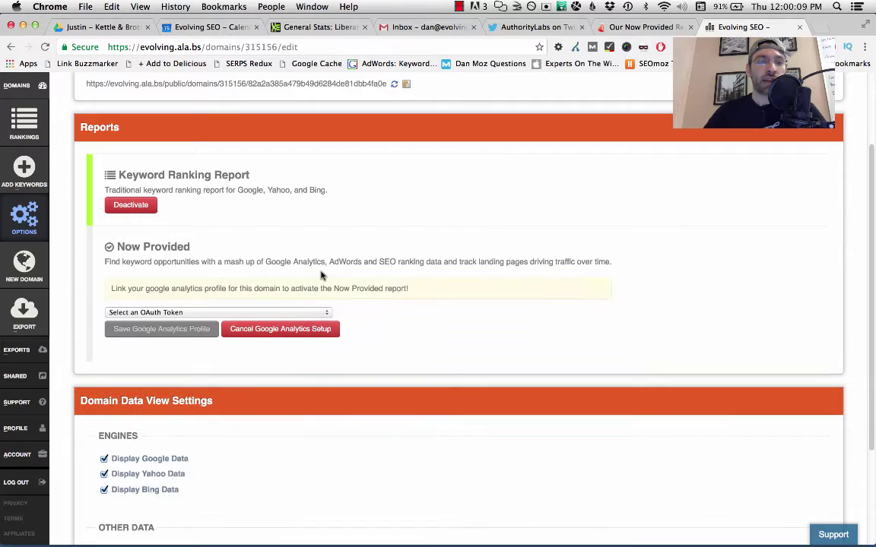
{"action": "left_click", "coordinate": [182, 311]}
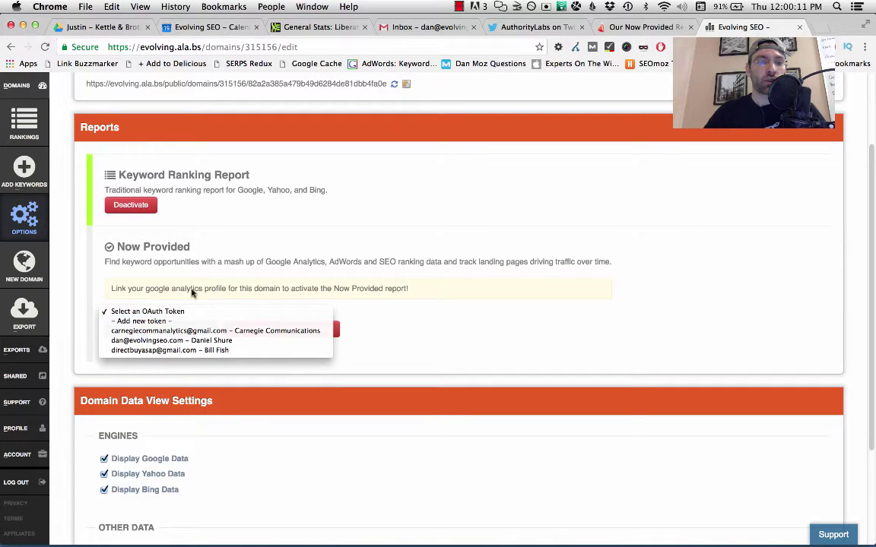
{"action": "left_click", "coordinate": [191, 288]}
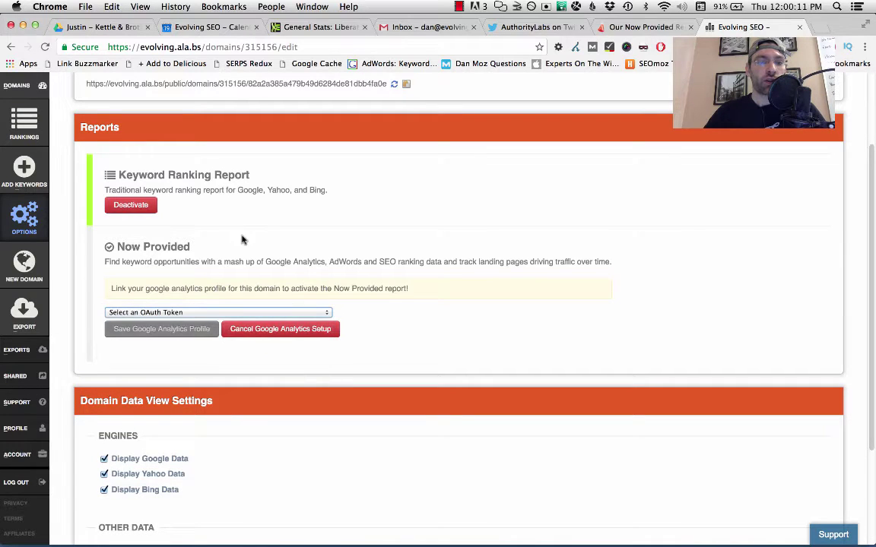
{"action": "left_click", "coordinate": [280, 314]}
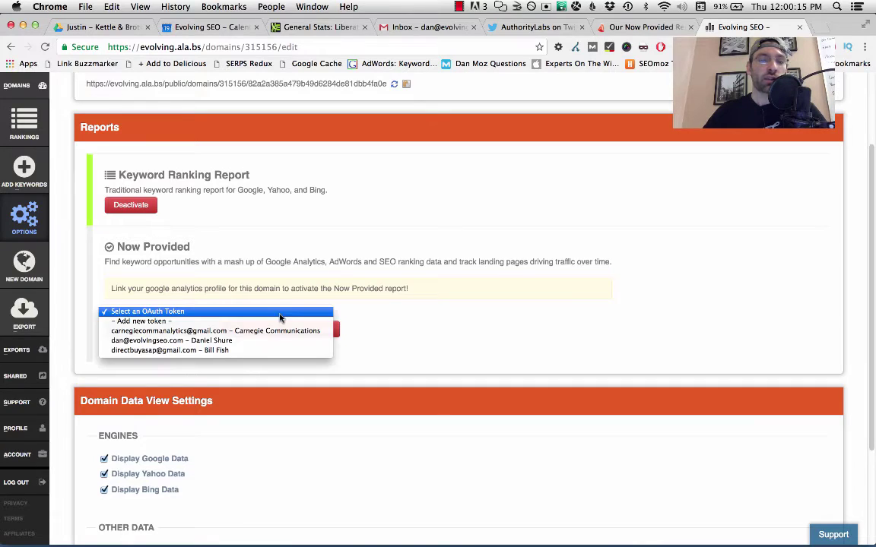
{"action": "left_click", "coordinate": [340, 236]}
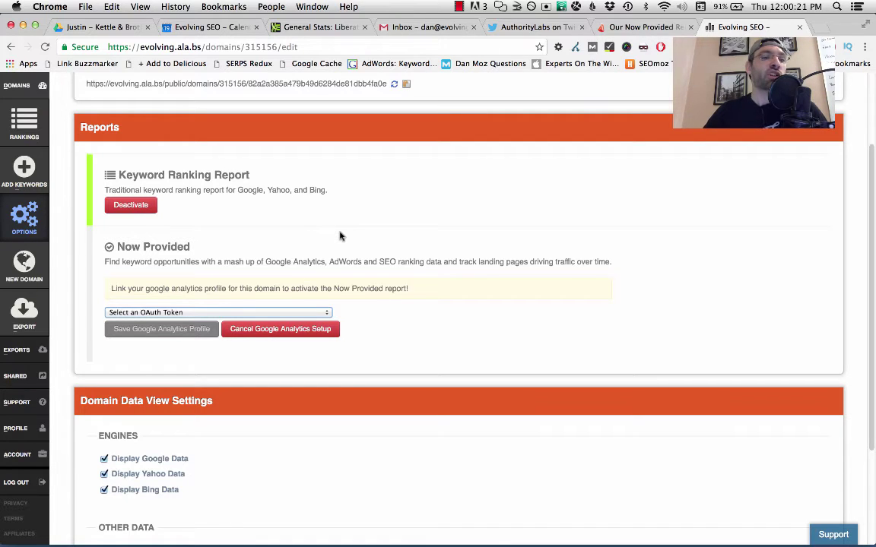
Open the non-mobile evolvingseo.com entry from the Domains panel.
{"action": "scroll", "coordinate": [340, 235], "scroll_direction": "up", "scroll_amount": 2}
{"action": "mouse_move", "coordinate": [16, 85]}
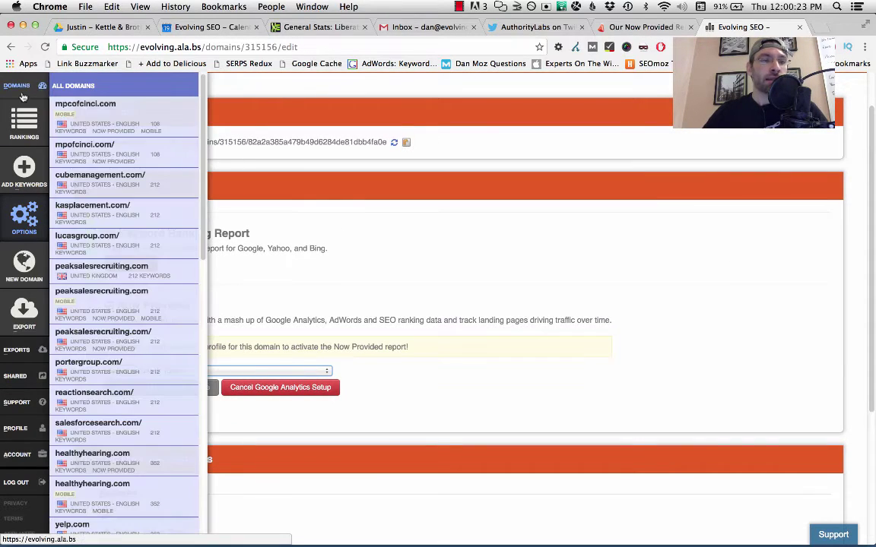
{"action": "scroll", "coordinate": [151, 174], "scroll_direction": "down", "scroll_amount": 10}
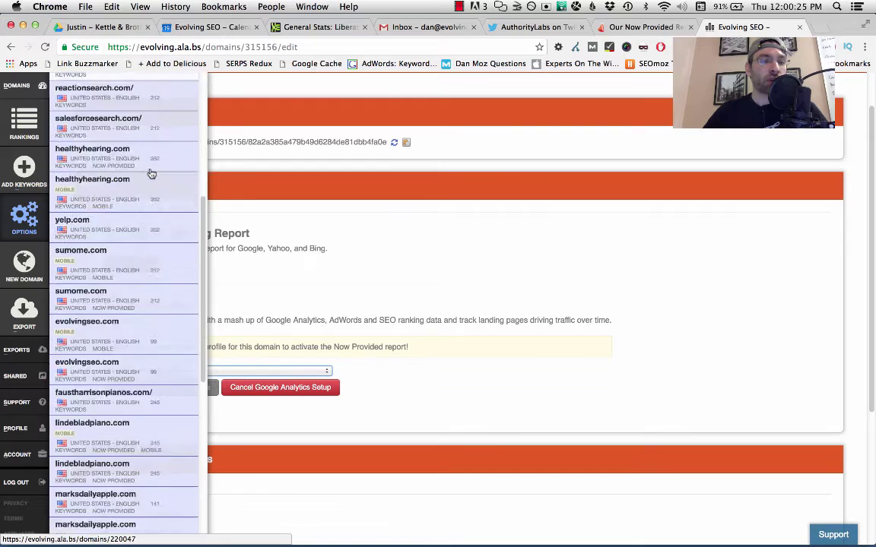
{"action": "left_click", "coordinate": [131, 225]}
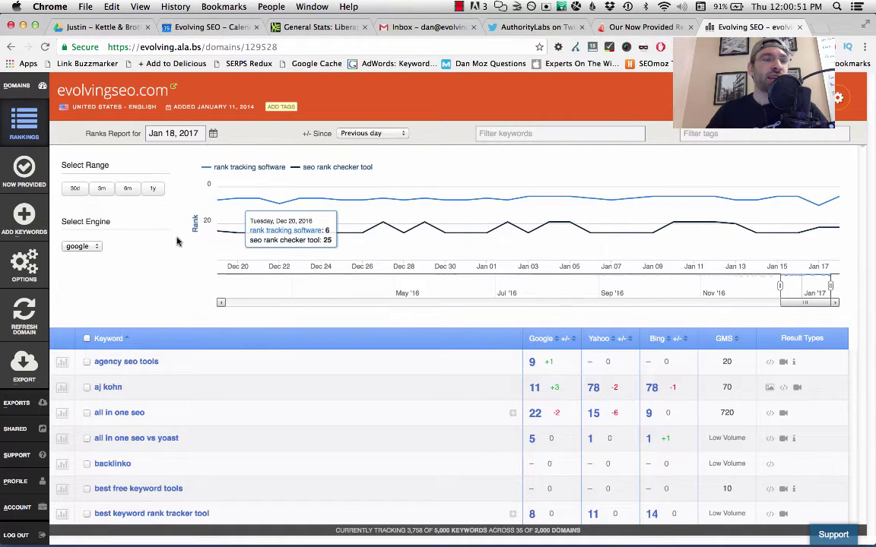
Open evolvingseo.com's Now Provided Report and stretch the landing-pages chart to span the whole year.
{"action": "left_click", "coordinate": [24, 171]}
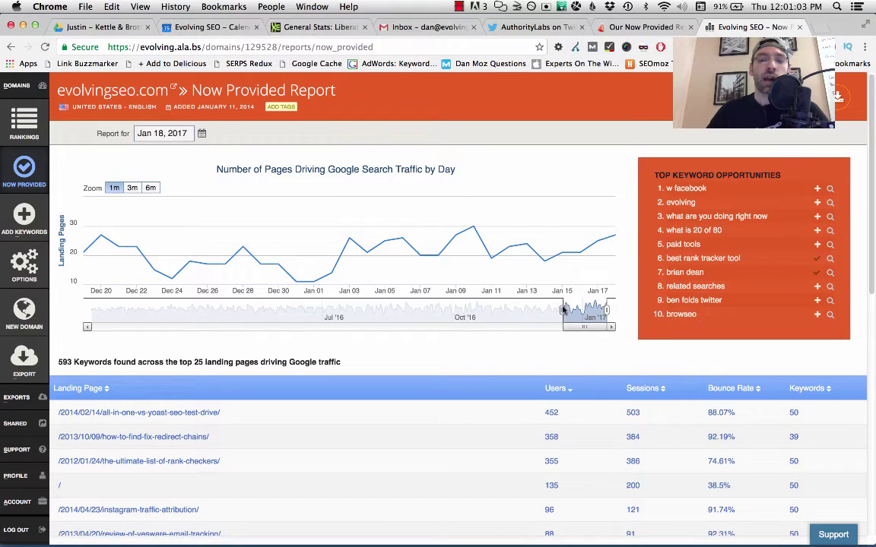
{"action": "left_click_drag", "start_coordinate": [563, 310], "coordinate": [62, 325]}
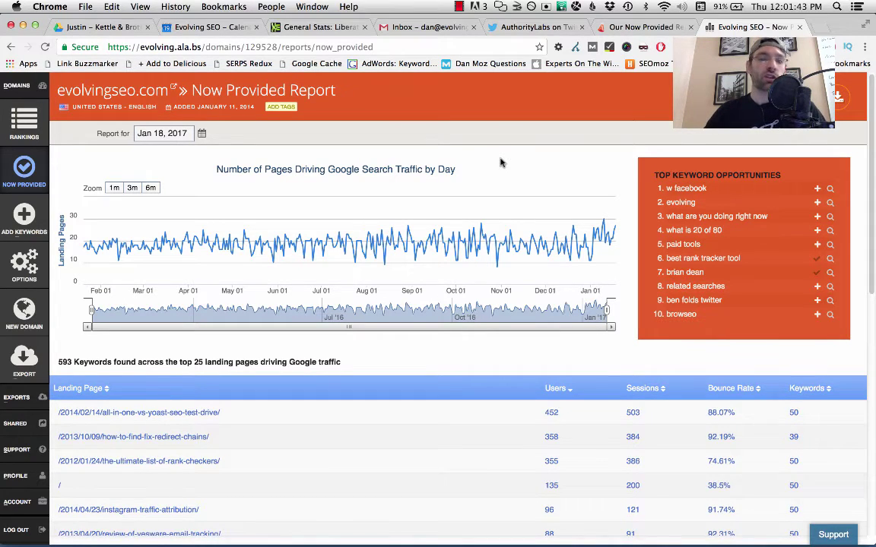
{"action": "left_click", "coordinate": [114, 187]}
{"action": "left_click", "coordinate": [132, 187]}
{"action": "left_click", "coordinate": [151, 187]}
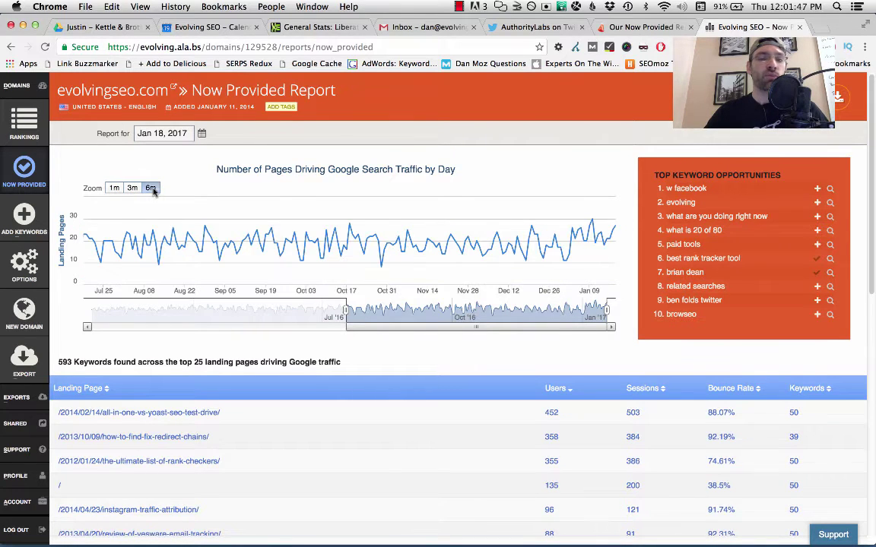
{"action": "left_click_drag", "start_coordinate": [346, 310], "coordinate": [89, 311]}
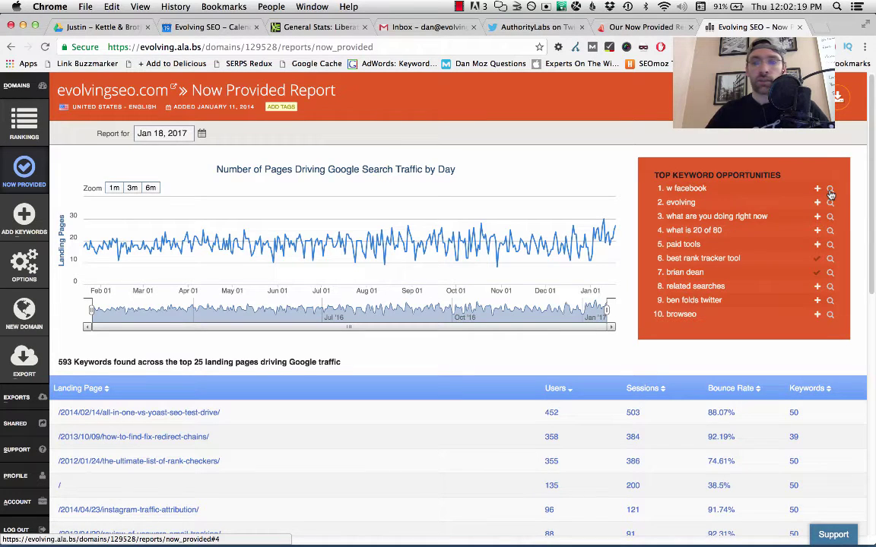
Open the search for the w facebook keyword in a new tab.
{"action": "right_click", "coordinate": [831, 195]}
{"action": "left_click", "coordinate": [760, 193]}
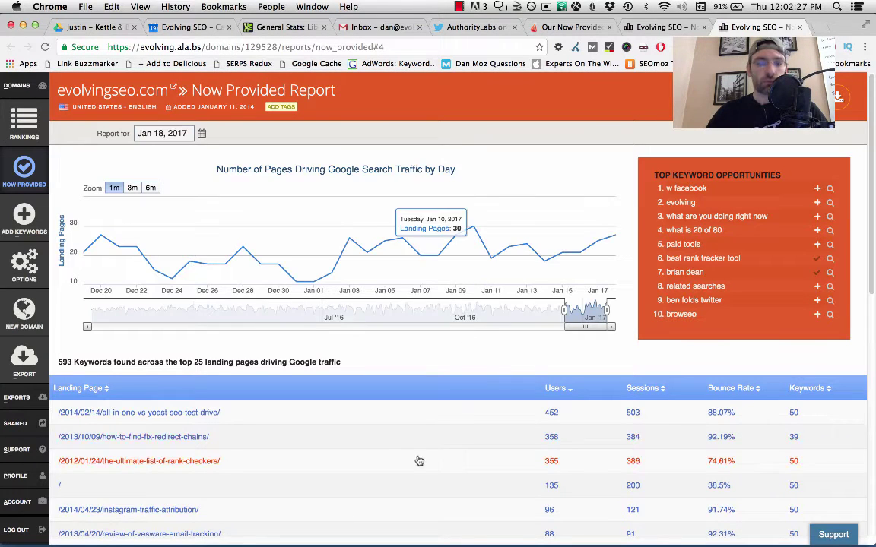
{"action": "scroll", "coordinate": [460, 409], "scroll_direction": "down", "scroll_amount": 7}
{"action": "scroll", "coordinate": [459, 409], "scroll_direction": "up", "scroll_amount": 7}
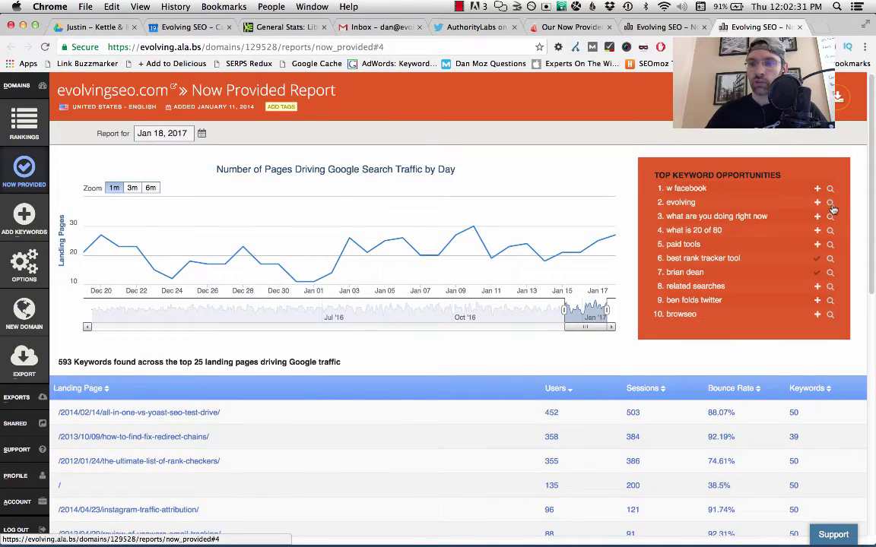
Jump to the details of the paid tools keyword.
{"action": "left_click", "coordinate": [831, 244]}
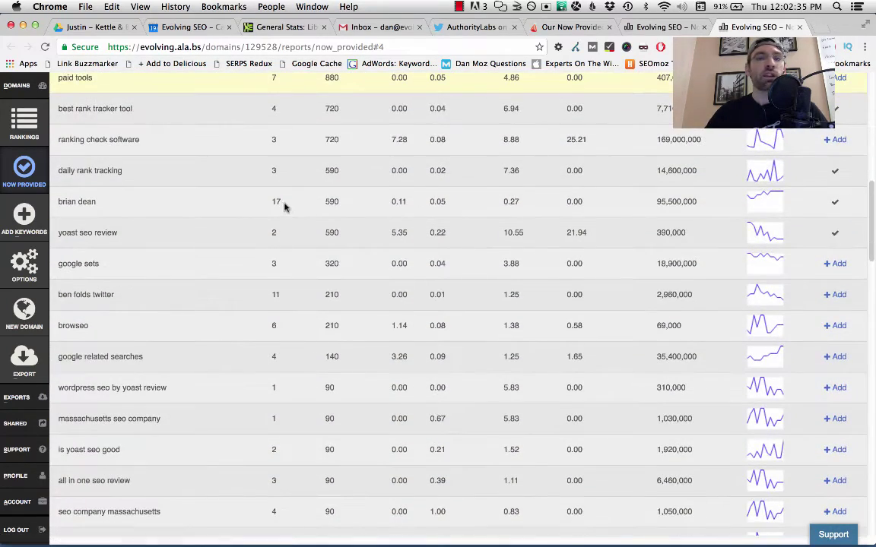
{"action": "scroll", "coordinate": [285, 207], "scroll_direction": "up", "scroll_amount": 3}
{"action": "scroll", "coordinate": [104, 340], "scroll_direction": "up", "scroll_amount": 4}
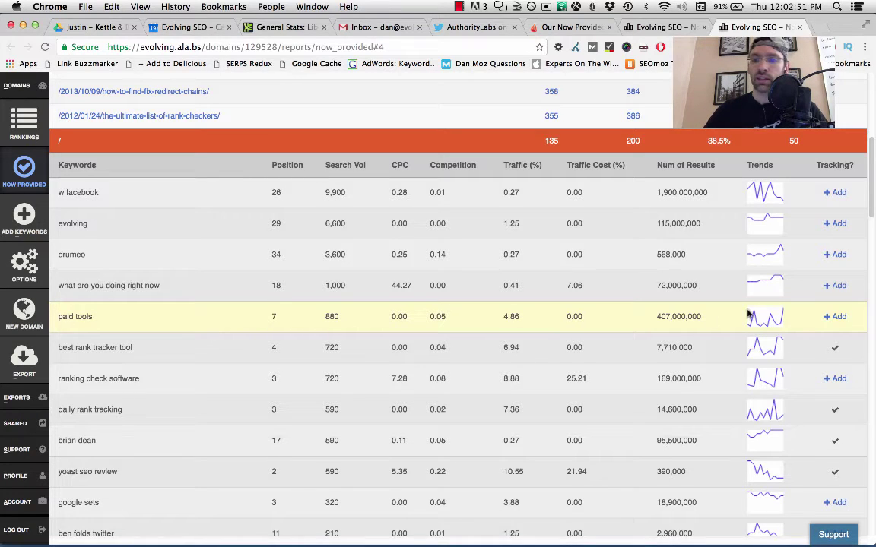
Add paid tools and the ben folds twitter top keyword opportunity to the tracked keywords.
{"action": "left_click", "coordinate": [839, 317]}
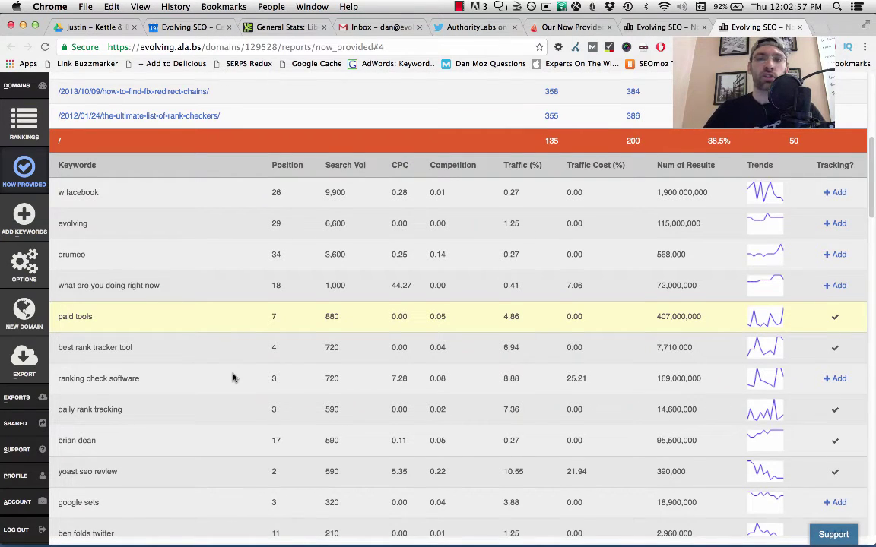
{"action": "scroll", "coordinate": [233, 378], "scroll_direction": "up", "scroll_amount": 5}
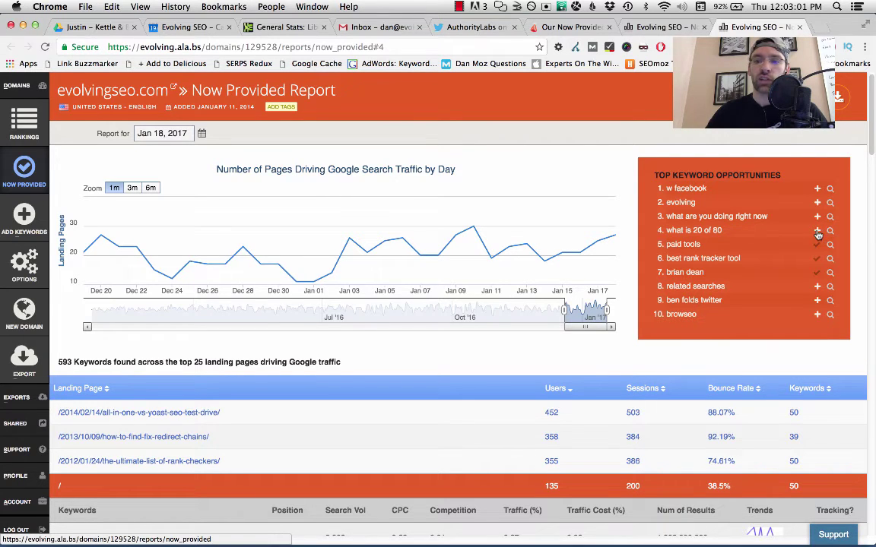
{"action": "left_click", "coordinate": [818, 303]}
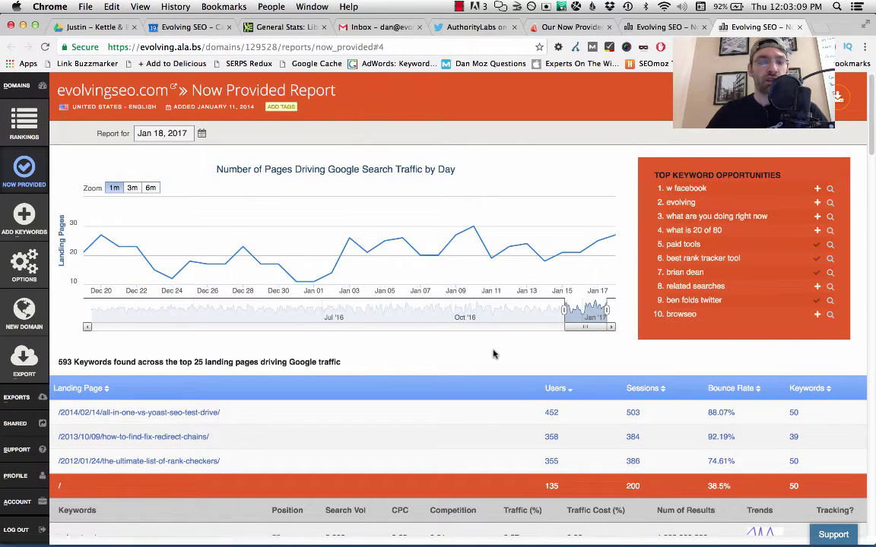
{"action": "scroll", "coordinate": [494, 355], "scroll_direction": "down", "scroll_amount": 3}
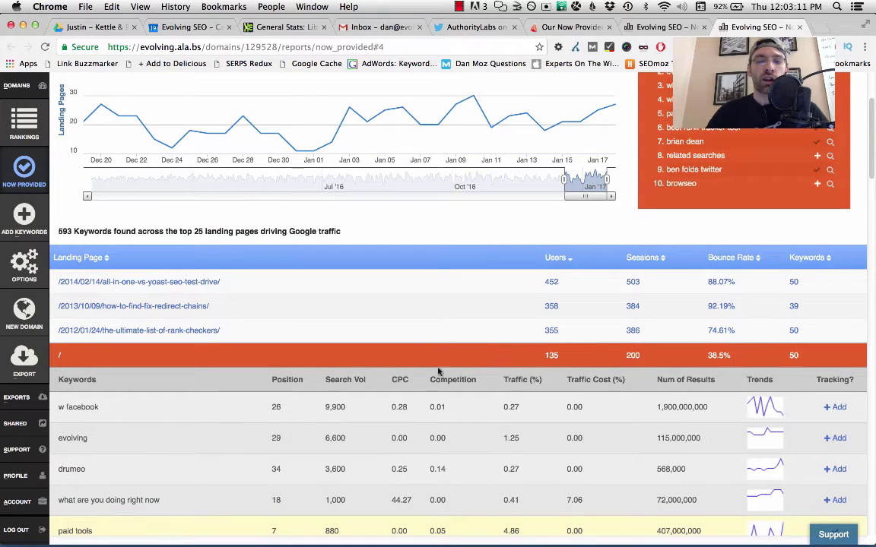
Collapse the "/" landing page's keyword table and scroll through the full landing-page list.
{"action": "left_click", "coordinate": [299, 355]}
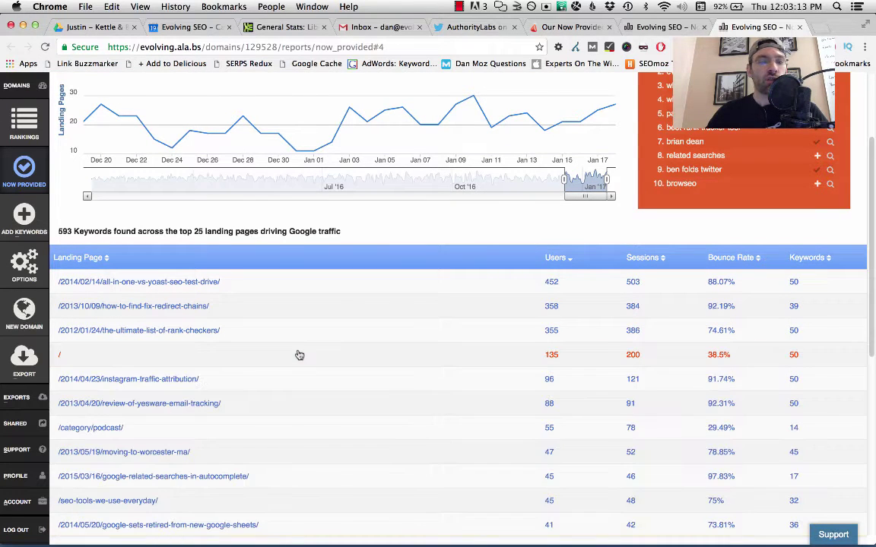
{"action": "scroll", "coordinate": [299, 355], "scroll_direction": "down", "scroll_amount": 1}
{"action": "scroll", "coordinate": [299, 355], "scroll_direction": "down", "scroll_amount": 1}
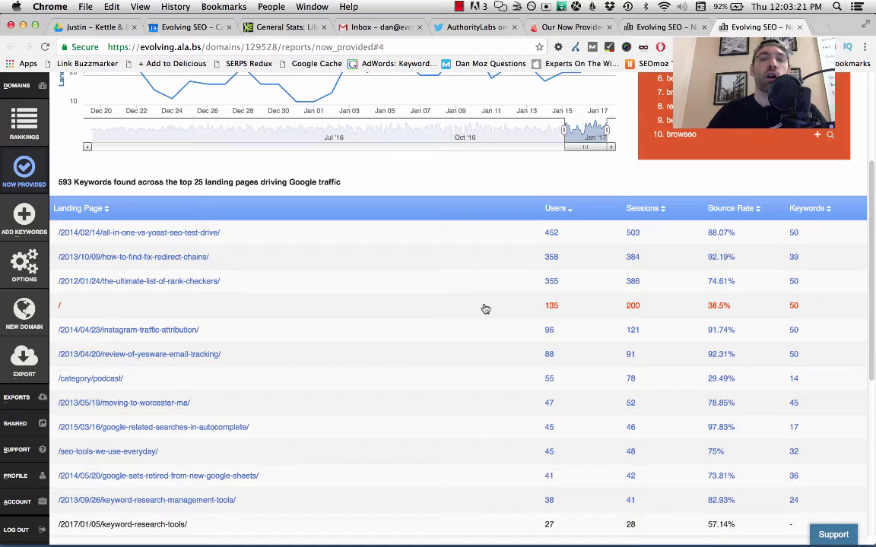
{"action": "scroll", "coordinate": [485, 309], "scroll_direction": "down", "scroll_amount": 10}
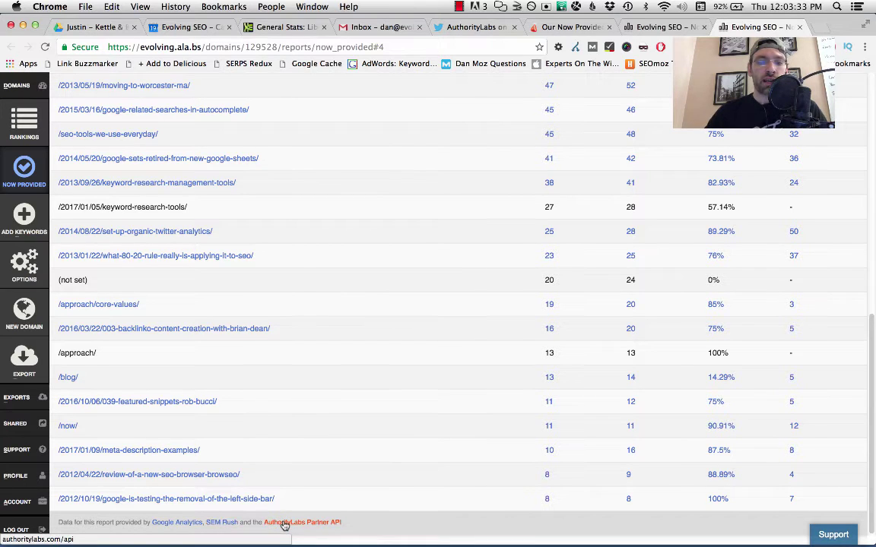
{"action": "scroll", "coordinate": [371, 353], "scroll_direction": "up", "scroll_amount": 10}
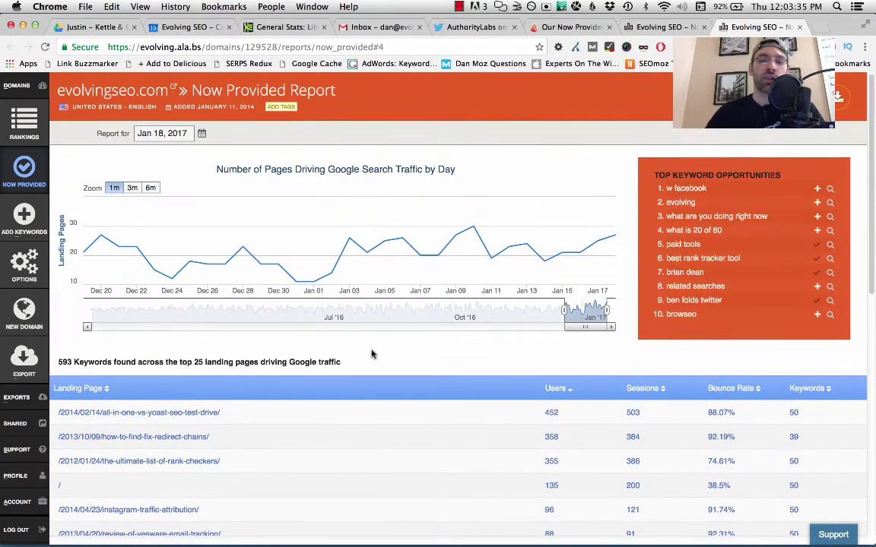
{"action": "scroll", "coordinate": [372, 353], "scroll_direction": "down", "scroll_amount": 5}
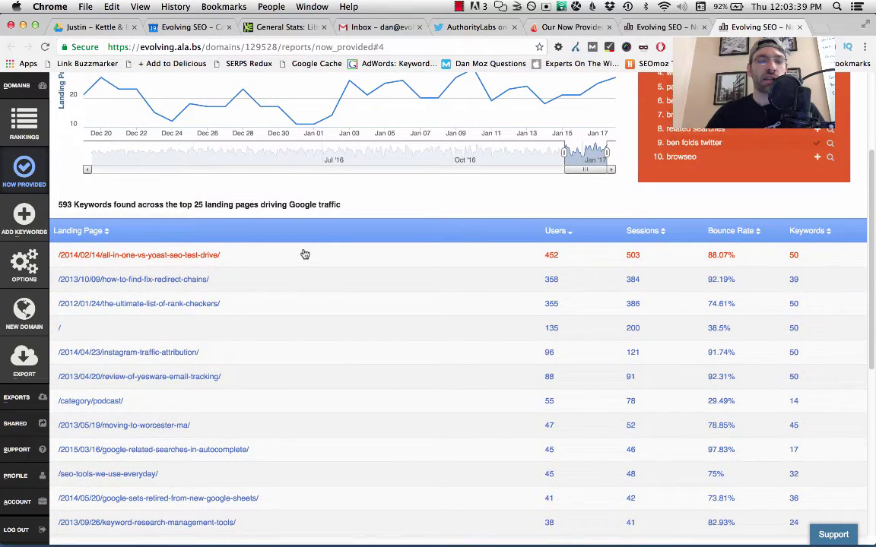
Expand the /2014/02/14/all-in-one-vs-yoast-seo-test-drive/ row to list its keywords, led by yoast.
{"action": "left_click", "coordinate": [304, 255]}
{"action": "scroll", "coordinate": [325, 302], "scroll_direction": "down", "scroll_amount": 5}
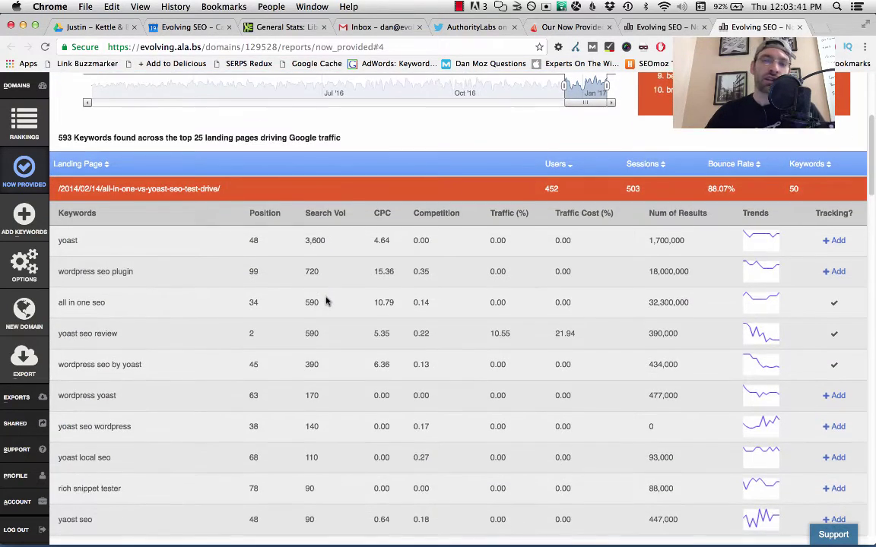
{"action": "scroll", "coordinate": [325, 301], "scroll_direction": "up", "scroll_amount": 1}
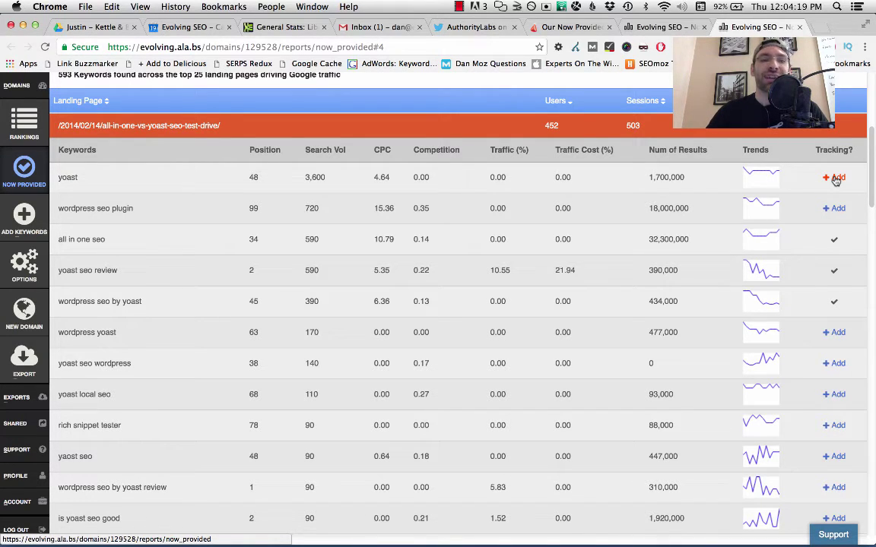
Collapse the yoast test-drive keywords, expand /2017/01/09/meta-description-examples/, and track 'example of meta description'.
{"action": "left_click", "coordinate": [194, 127]}
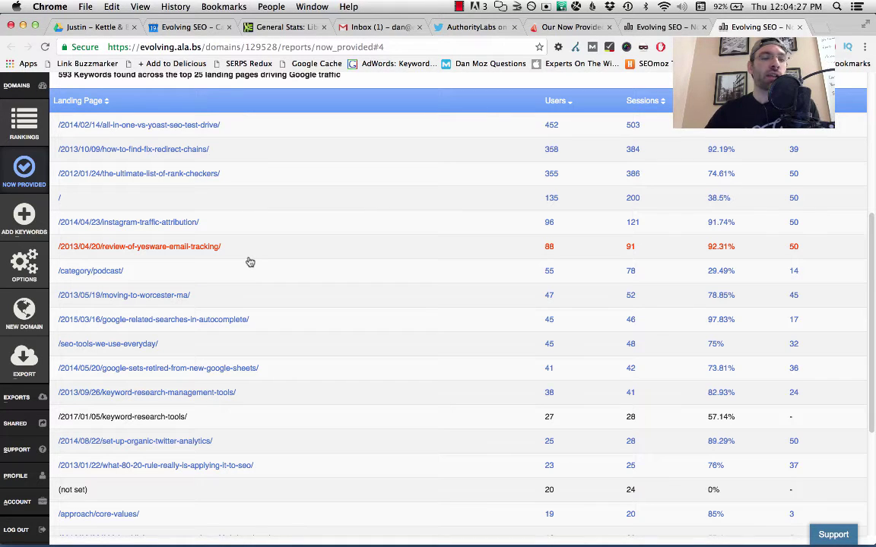
{"action": "scroll", "coordinate": [250, 263], "scroll_direction": "down", "scroll_amount": 5}
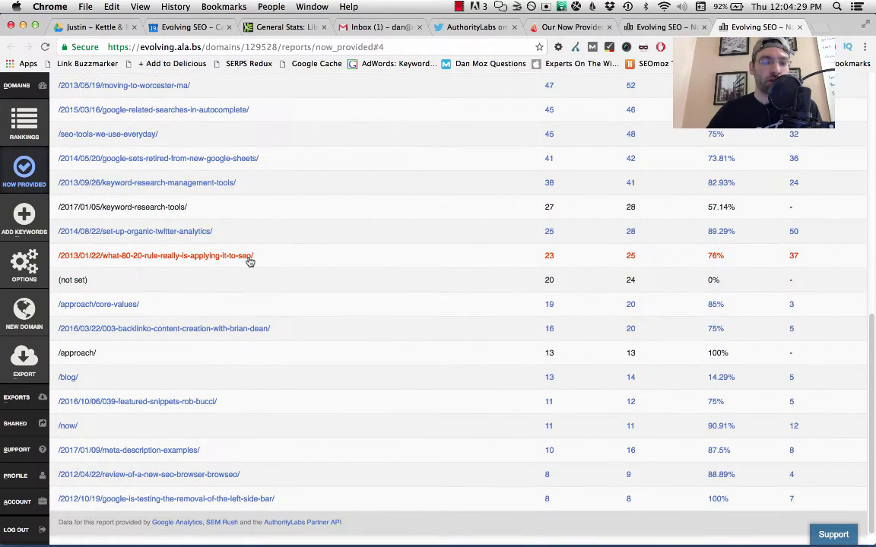
{"action": "left_click", "coordinate": [262, 456]}
{"action": "scroll", "coordinate": [343, 365], "scroll_direction": "down", "scroll_amount": 5}
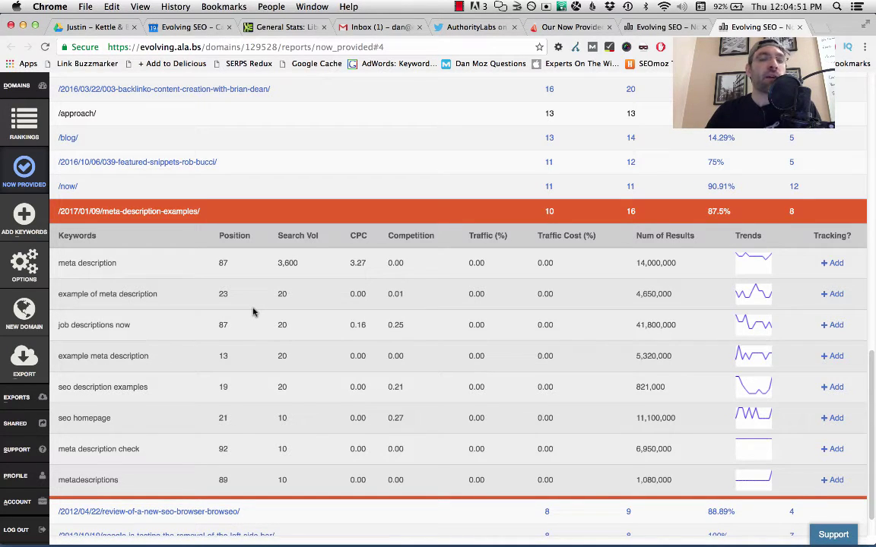
{"action": "left_click", "coordinate": [840, 297]}
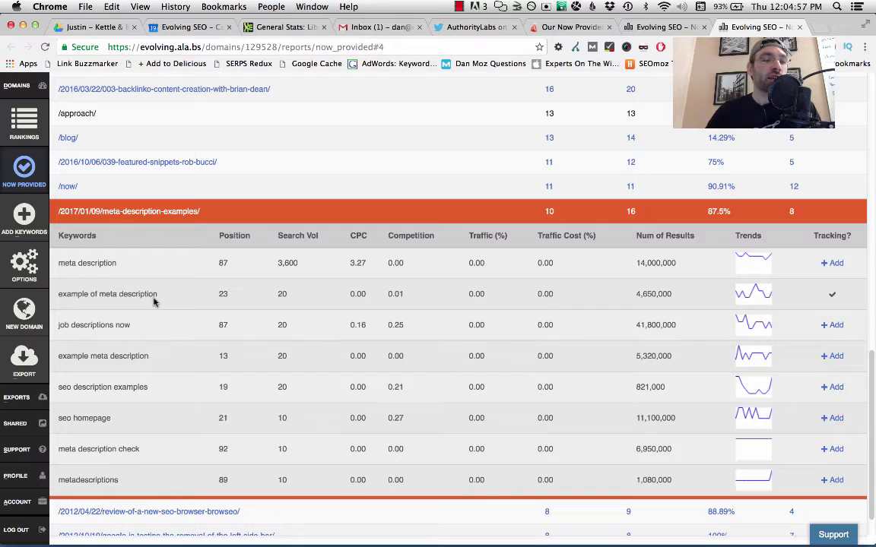
Select 'example of meta description' and search Google for 'meta decription examples' in a new tab.
{"action": "left_click_drag", "start_coordinate": [161, 295], "coordinate": [59, 295]}
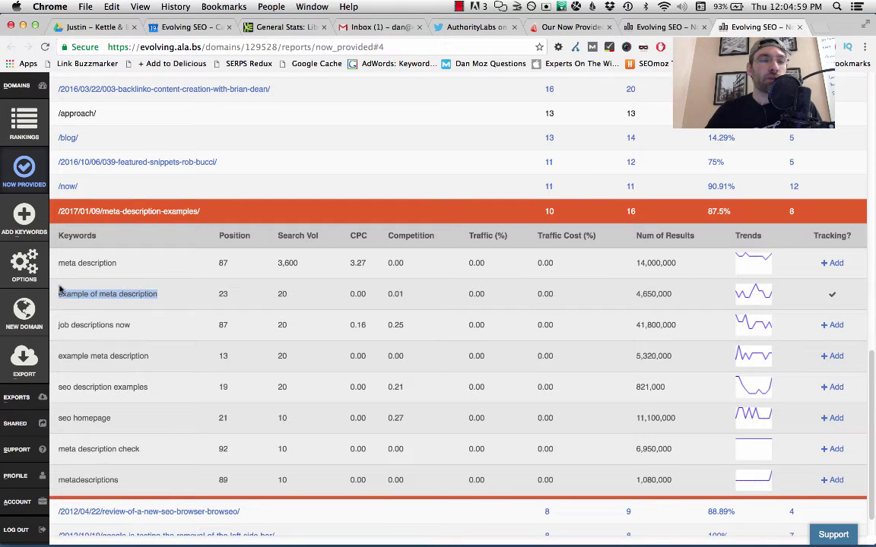
{"action": "key", "text": "super+t"}
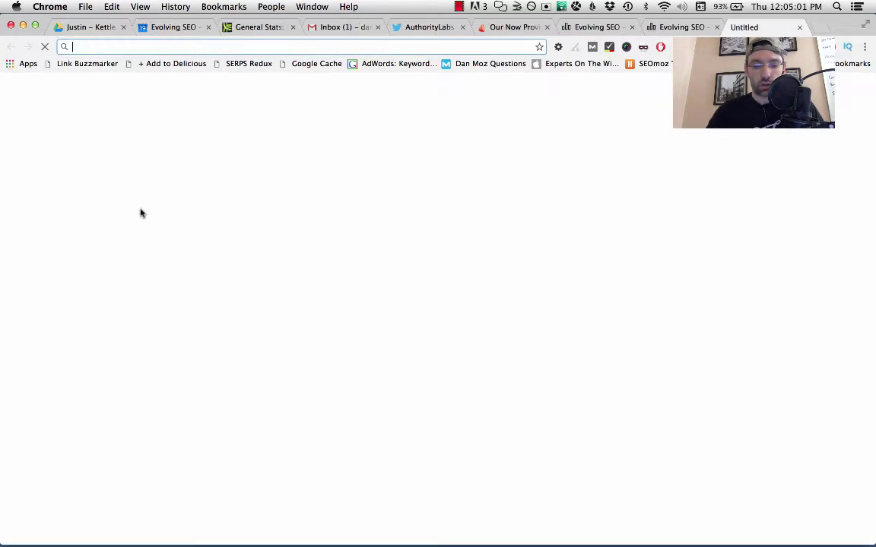
{"action": "type", "text": "meta decription"}
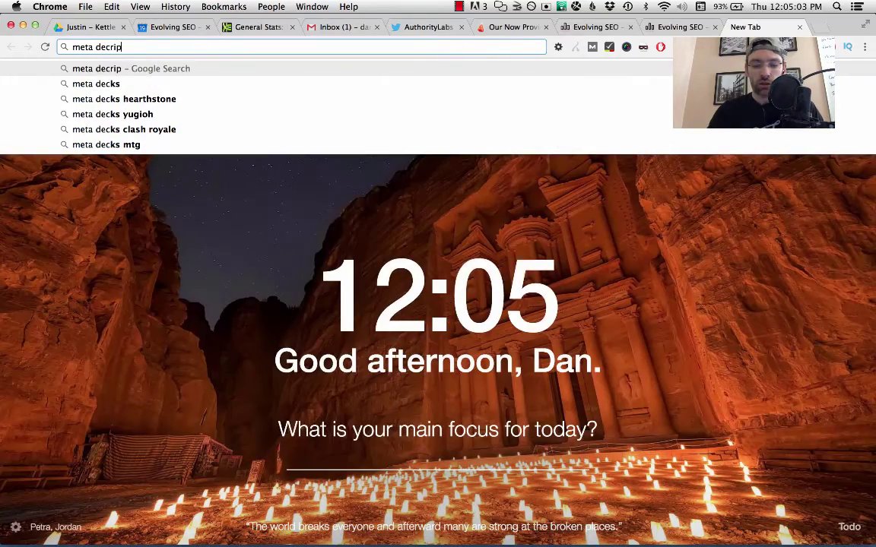
{"action": "type", "text": " examples"}
{"action": "key", "text": "Return"}
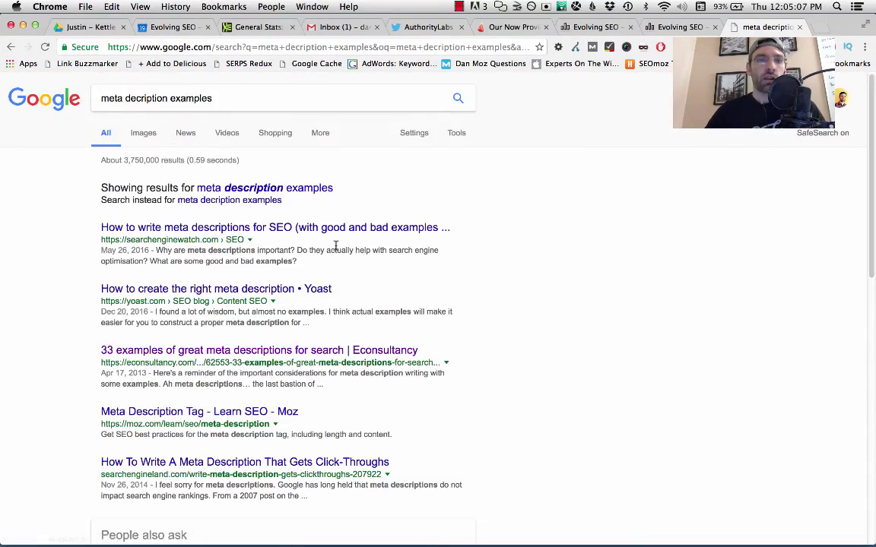
Go to results page 2 and open evolvingseo.com's '15 Meta Description Examples & How To Master Them Now'.
{"action": "scroll", "coordinate": [336, 248], "scroll_direction": "down", "scroll_amount": 5}
{"action": "scroll", "coordinate": [336, 245], "scroll_direction": "up", "scroll_amount": 5}
{"action": "scroll", "coordinate": [336, 247], "scroll_direction": "down", "scroll_amount": 1}
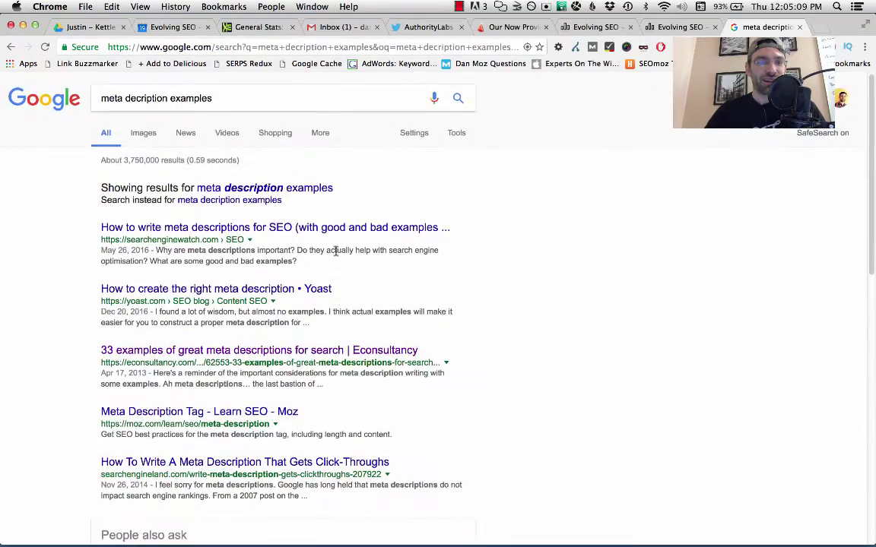
{"action": "scroll", "coordinate": [337, 251], "scroll_direction": "down", "scroll_amount": 10}
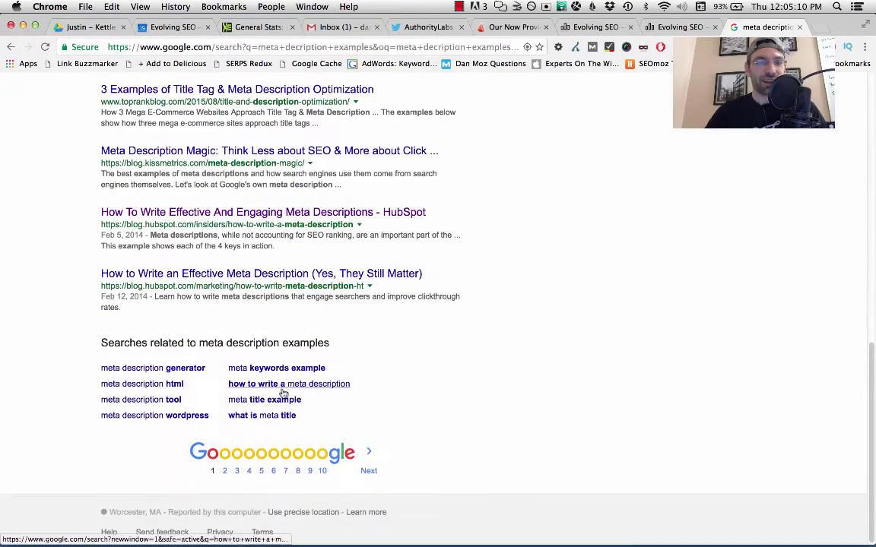
{"action": "left_click", "coordinate": [225, 472]}
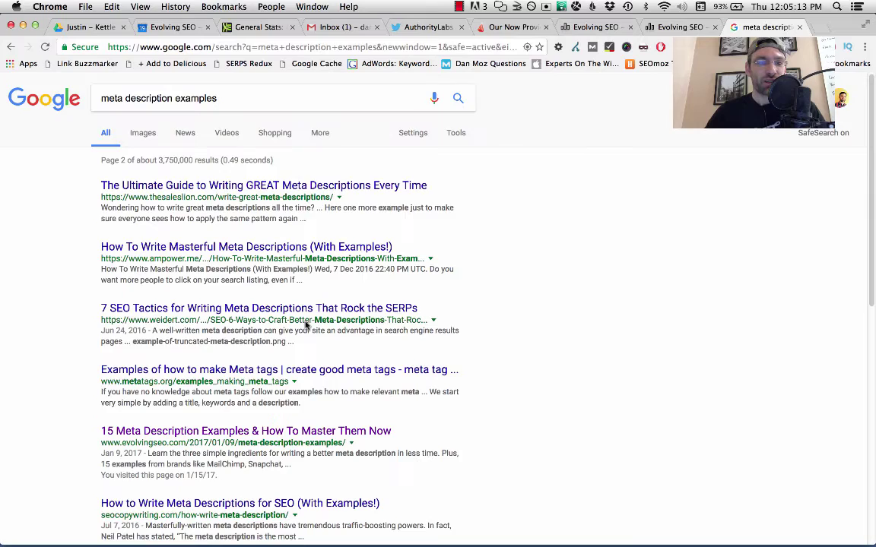
{"action": "scroll", "coordinate": [307, 325], "scroll_direction": "down", "scroll_amount": 2}
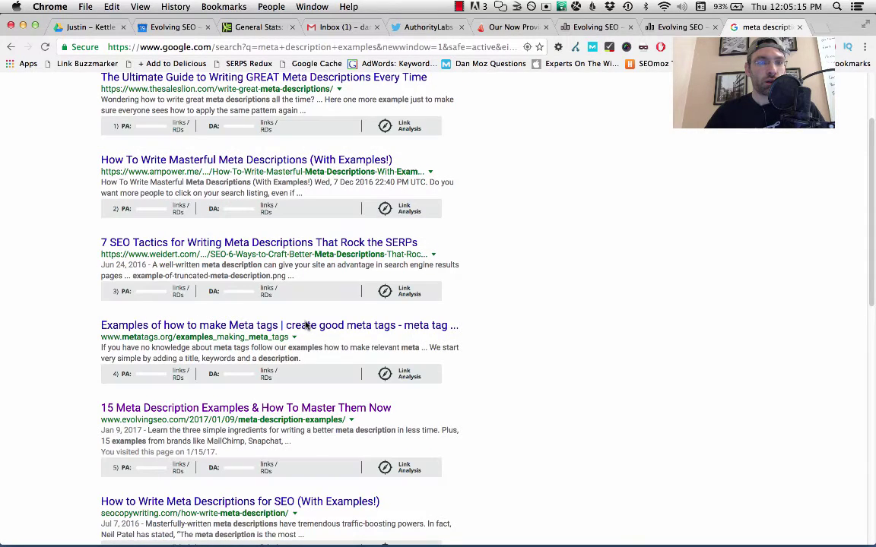
{"action": "scroll", "coordinate": [306, 325], "scroll_direction": "down", "scroll_amount": 1}
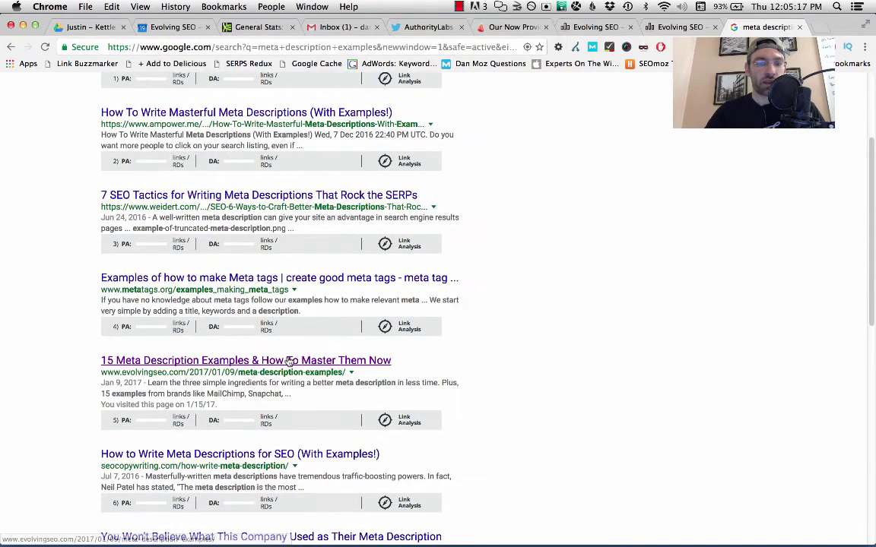
{"action": "left_click", "coordinate": [287, 361]}
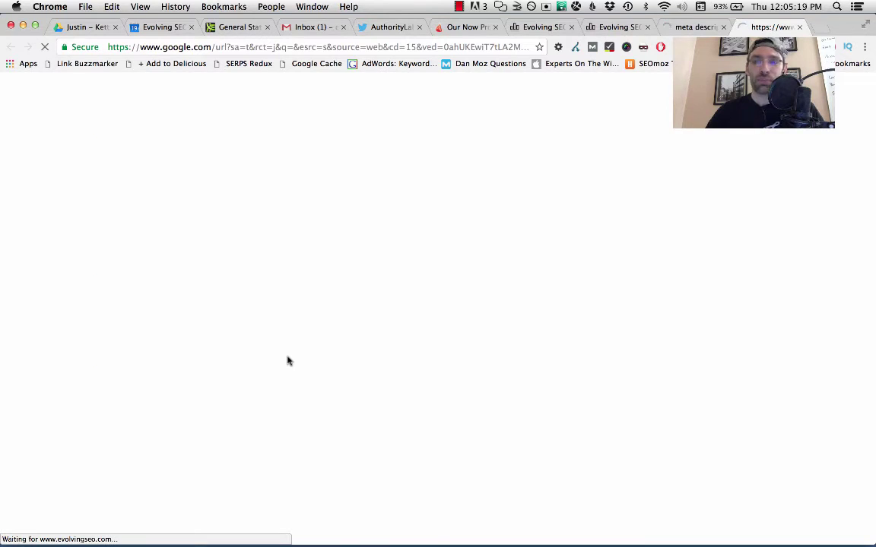
Close the Google results tab, glance at the Now Provided report, then scroll the blog post to its title.
{"action": "key", "text": "super+alt+Left"}
{"action": "key", "text": "super+w"}
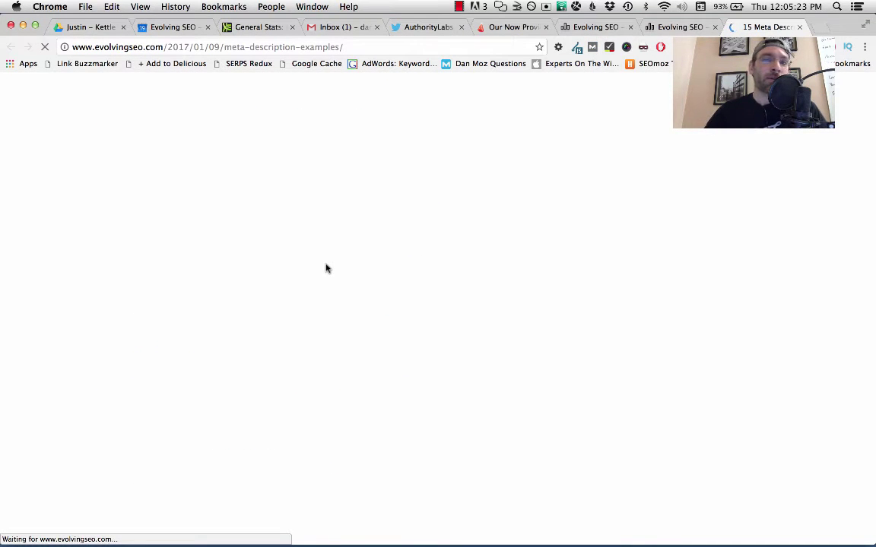
{"action": "key", "text": "super+alt+Left"}
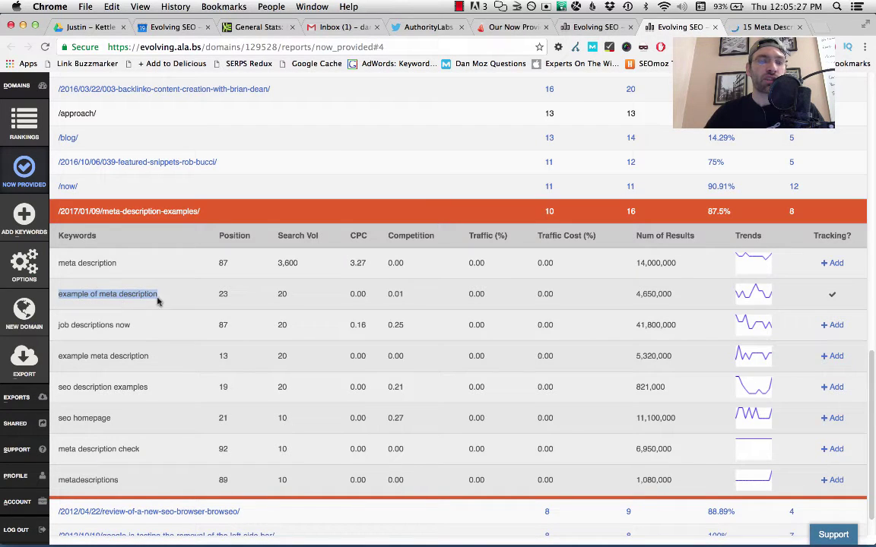
{"action": "key", "text": "super+alt+Right"}
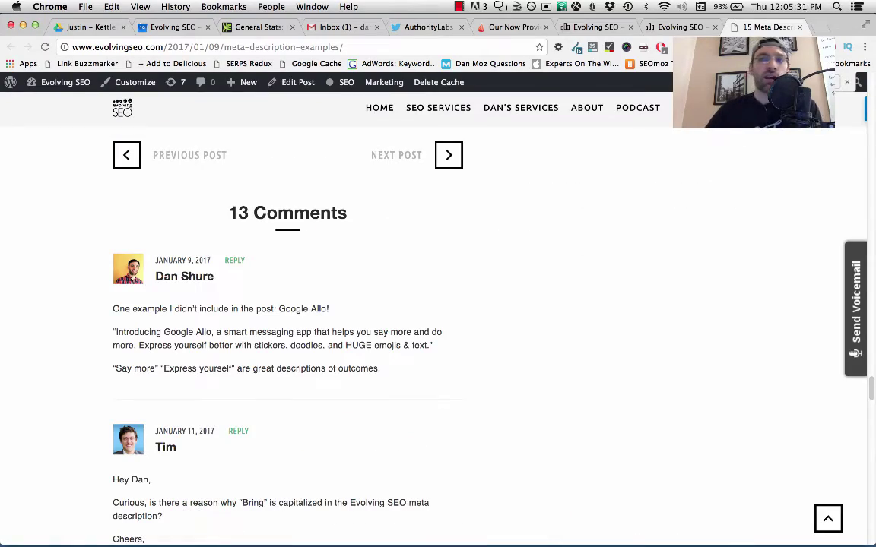
{"action": "scroll", "coordinate": [293, 332], "scroll_direction": "up", "scroll_amount": 20}
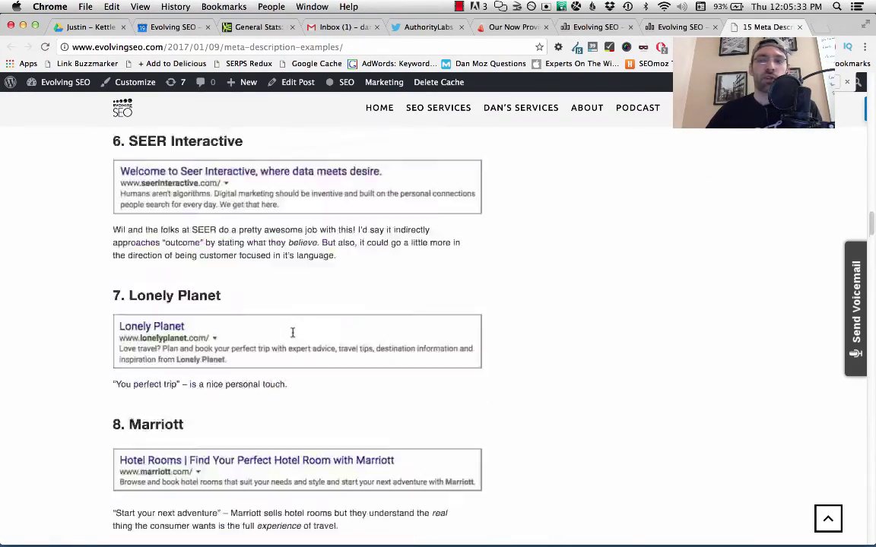
{"action": "scroll", "coordinate": [293, 335], "scroll_direction": "up", "scroll_amount": 15}
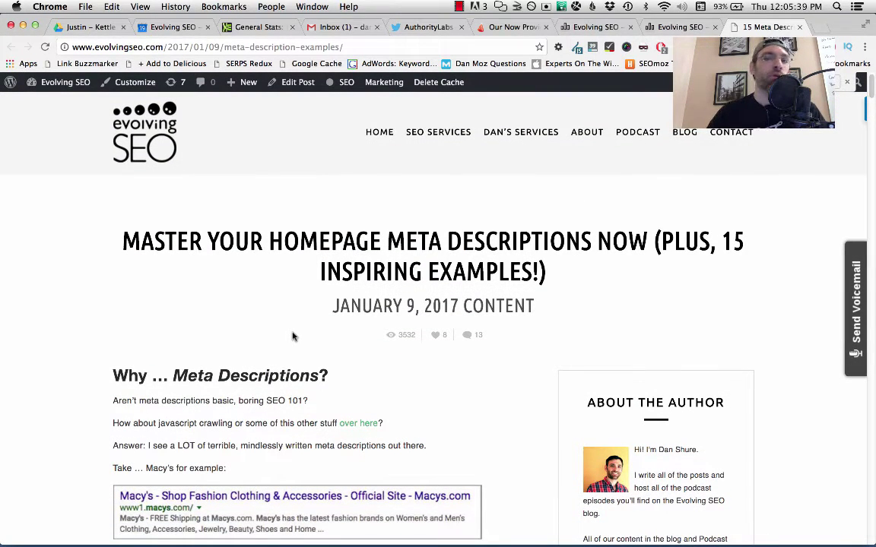
{"action": "key", "text": "ctrl+shift+Tab"}
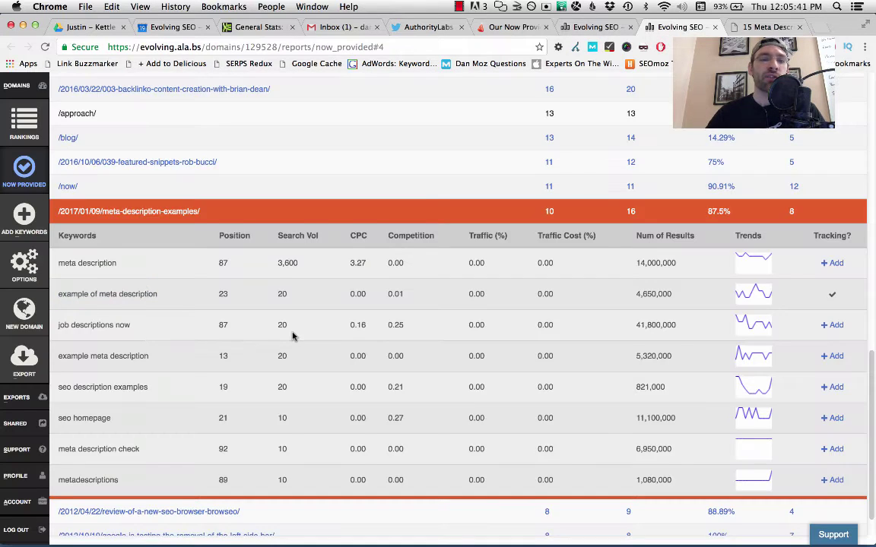
{"action": "left_click_drag", "start_coordinate": [57, 294], "coordinate": [163, 297]}
{"action": "left_click", "coordinate": [163, 298]}
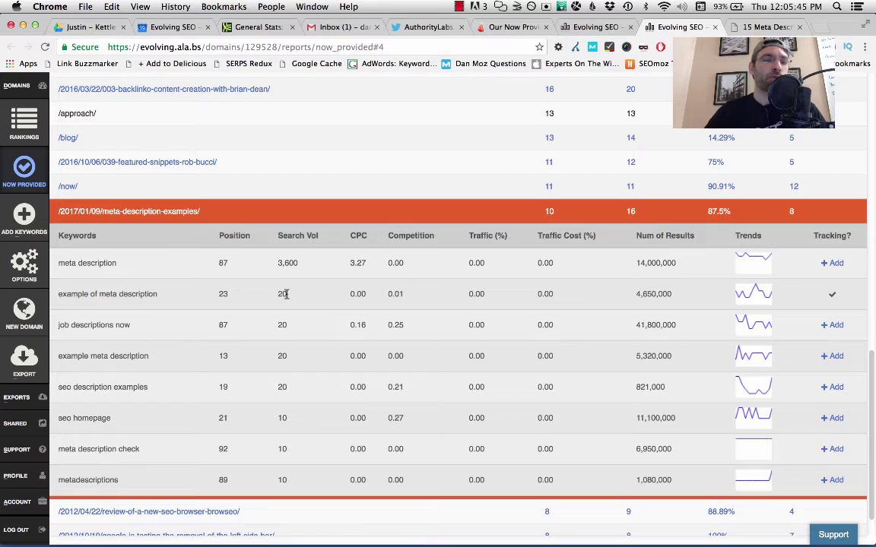
{"action": "key", "text": "ctrl+Tab"}
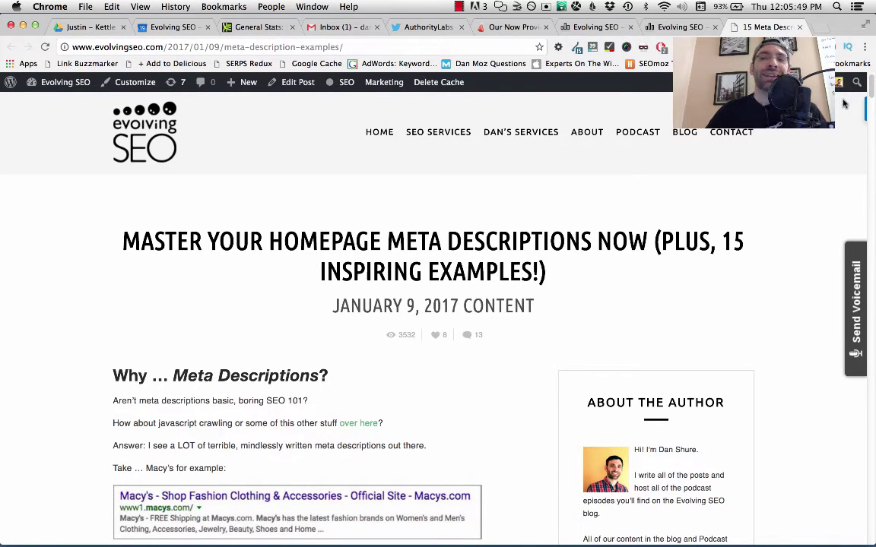
{"action": "key", "text": "ctrl+shift+Tab"}
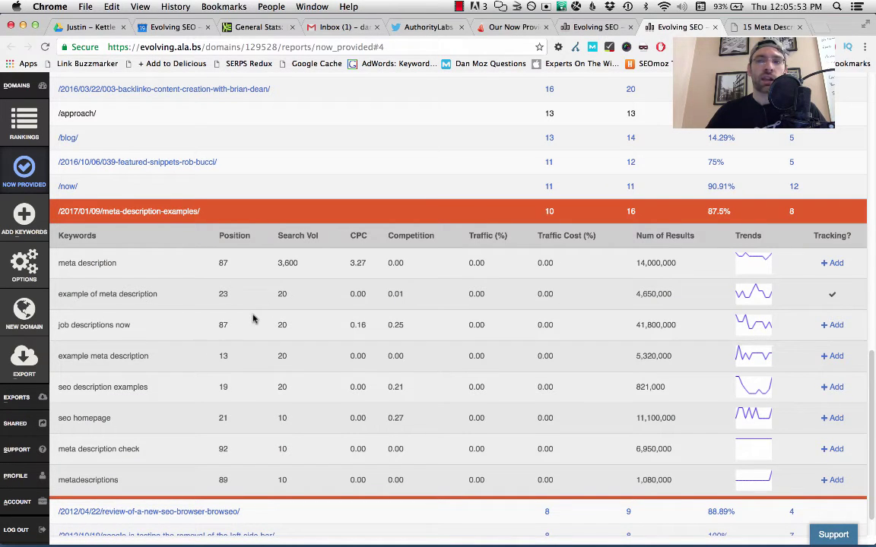
{"action": "key", "text": "ctrl+Tab"}
{"action": "key", "text": "ctrl+shift+Tab"}
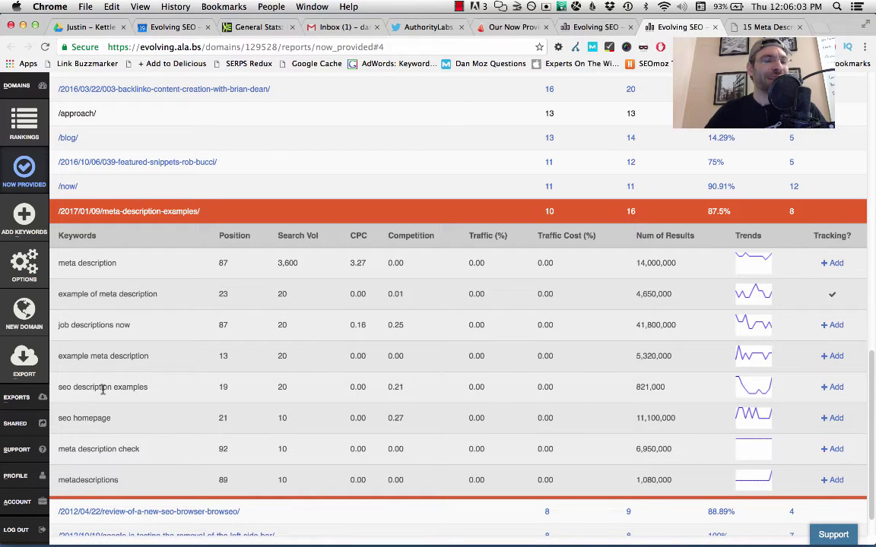
{"action": "scroll", "coordinate": [75, 384], "scroll_direction": "down", "scroll_amount": 1}
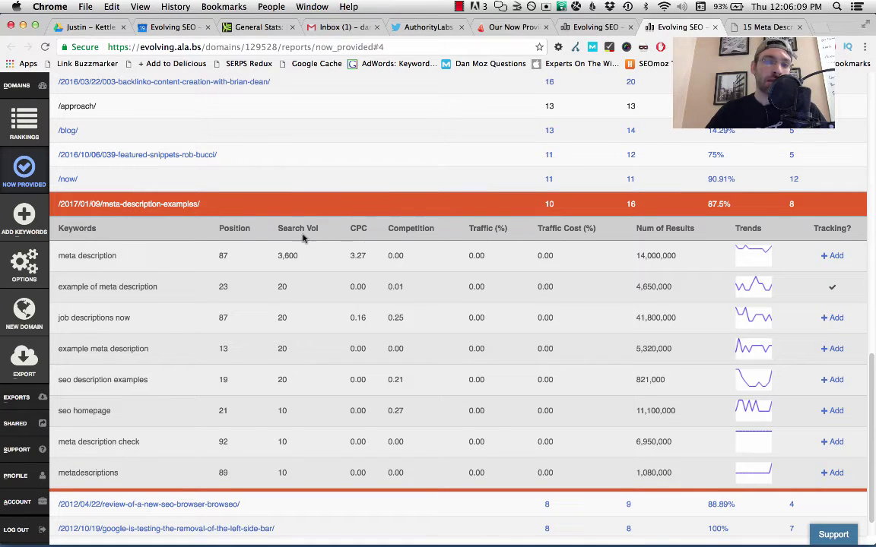
Track the 'meta description' keyword and reload the Now Provided report to its top 25 landing pages.
{"action": "left_click", "coordinate": [831, 255]}
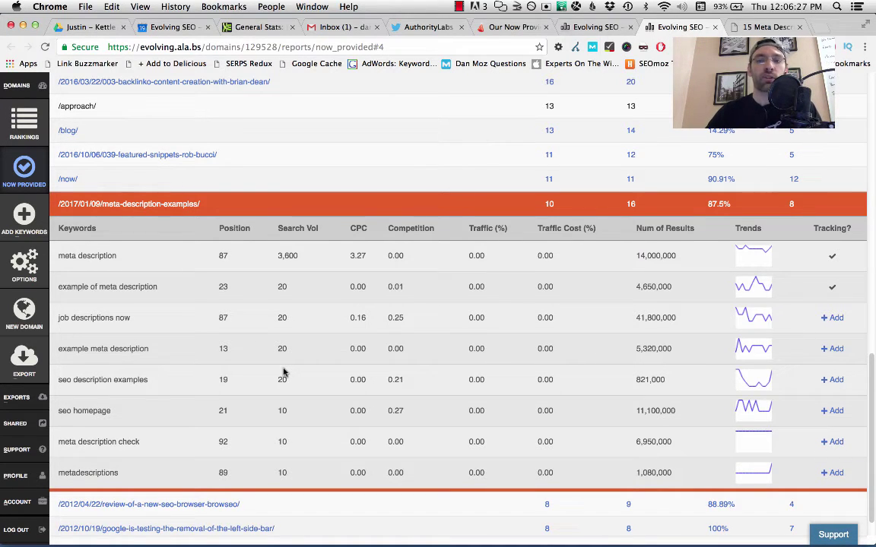
{"action": "key", "text": "super+r"}
{"action": "scroll", "coordinate": [283, 369], "scroll_direction": "down", "scroll_amount": 4}
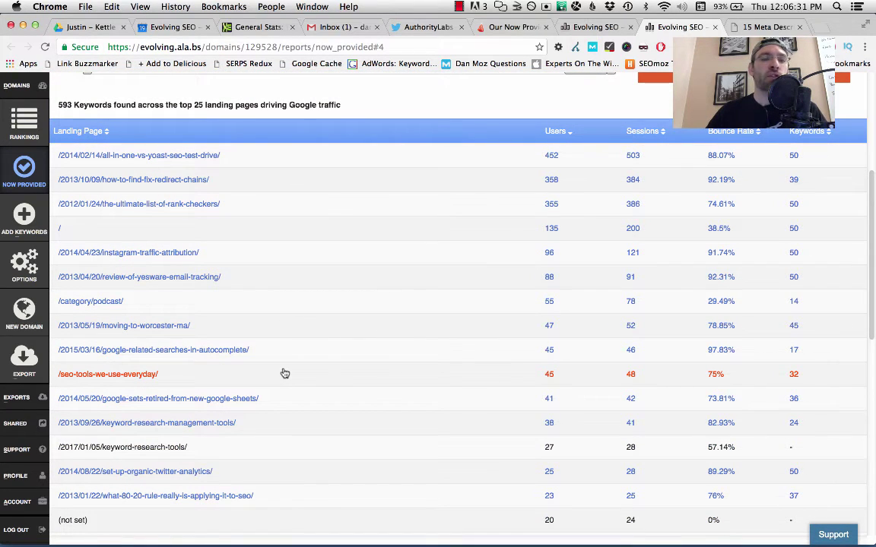
Expand the redirect-chains page's keywords and highlight 'what is a redirect' and 'how to check url redirection'.
{"action": "left_click", "coordinate": [251, 181]}
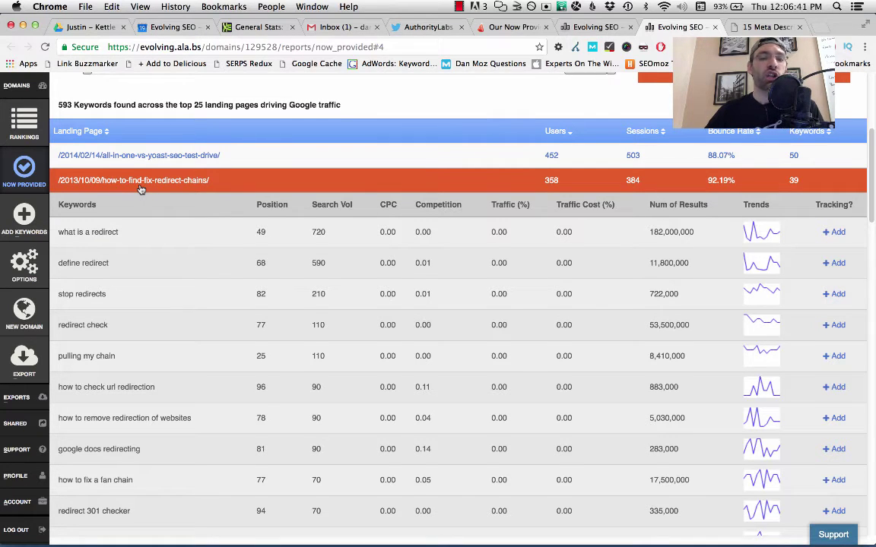
{"action": "scroll", "coordinate": [140, 188], "scroll_direction": "down", "scroll_amount": 2}
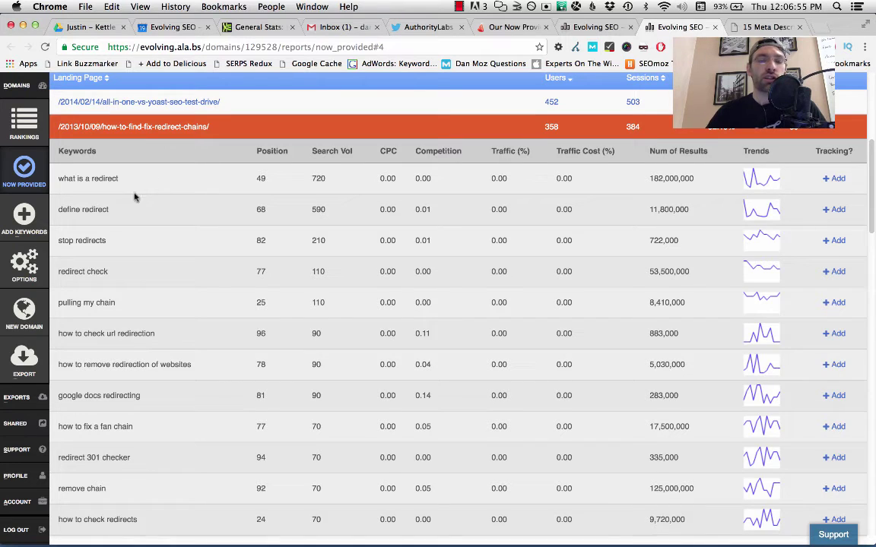
{"action": "scroll", "coordinate": [273, 253], "scroll_direction": "down", "scroll_amount": 2}
{"action": "scroll", "coordinate": [274, 257], "scroll_direction": "up", "scroll_amount": 1}
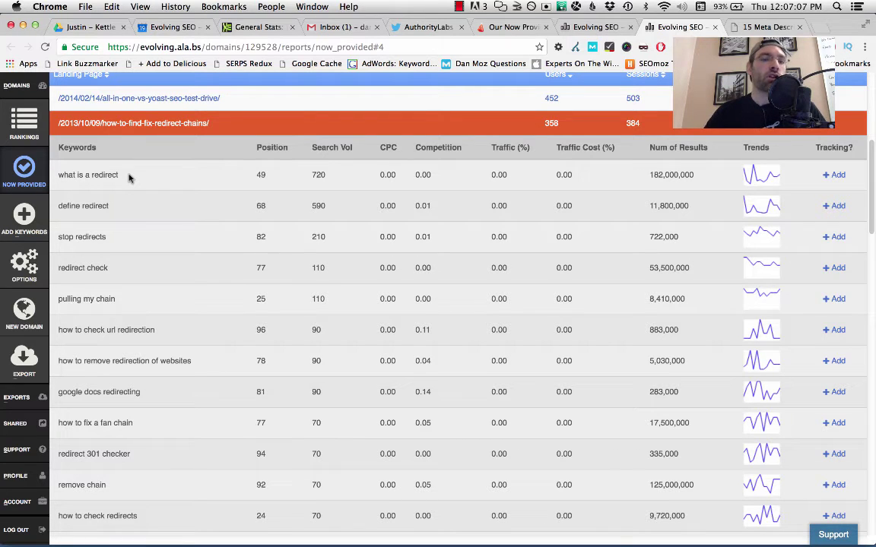
{"action": "scroll", "coordinate": [129, 177], "scroll_direction": "up", "scroll_amount": 1}
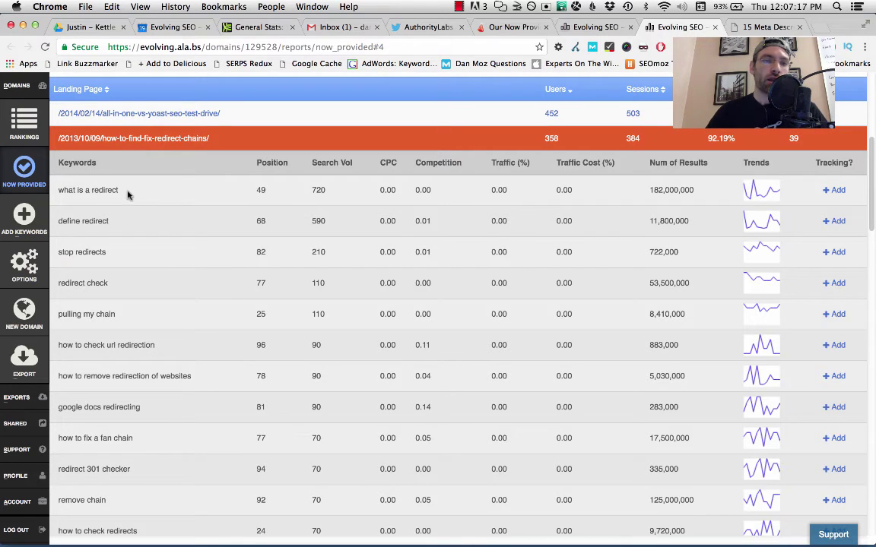
{"action": "triple_click", "coordinate": [59, 189]}
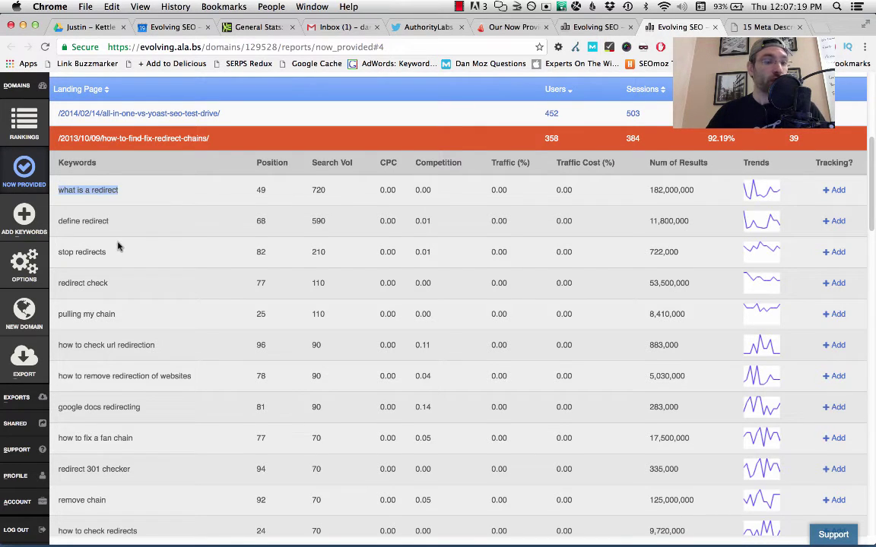
{"action": "scroll", "coordinate": [110, 224], "scroll_direction": "down", "scroll_amount": 2}
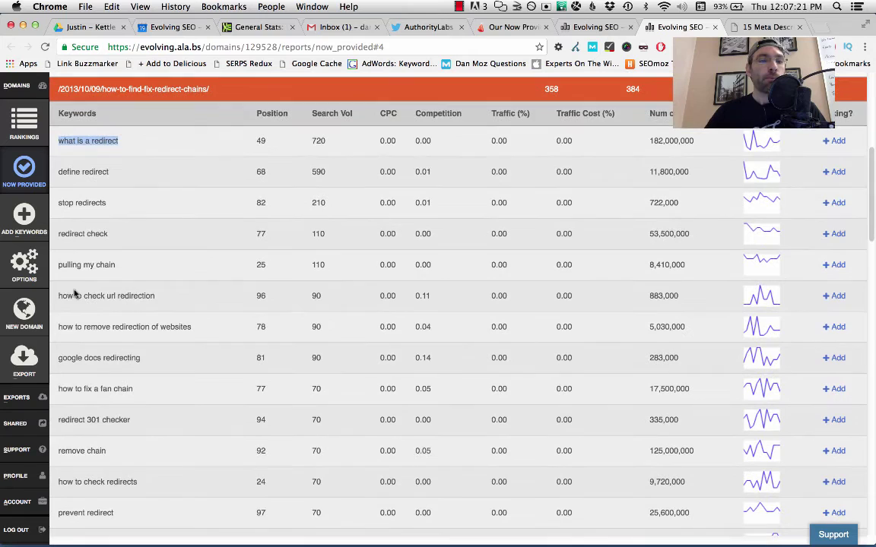
{"action": "left_click_drag", "start_coordinate": [58, 296], "coordinate": [158, 298]}
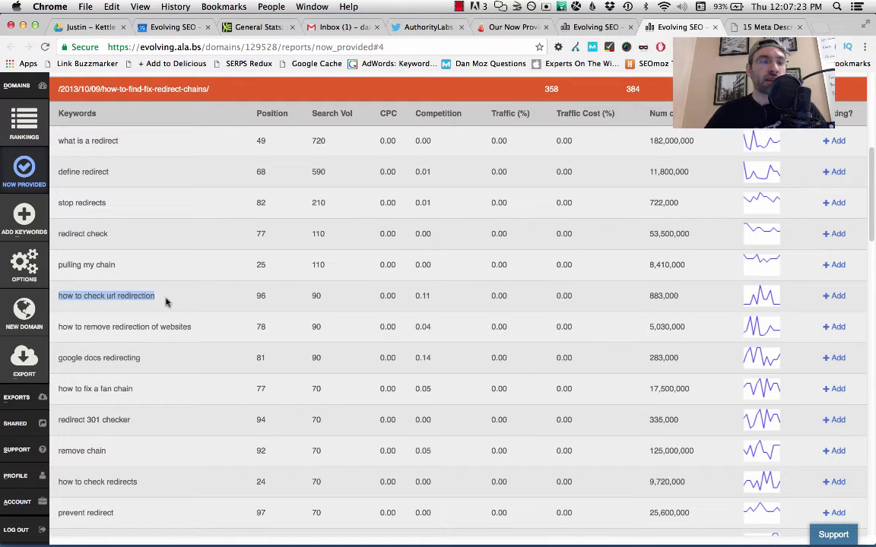
{"action": "left_click", "coordinate": [166, 302]}
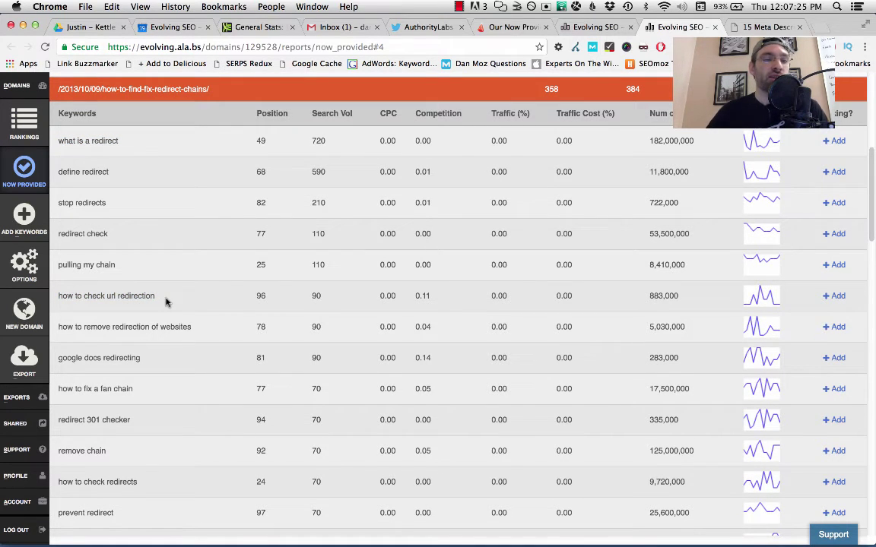
Scroll through the redirect-chains keyword list and select 'define redirect' for copying.
{"action": "scroll", "coordinate": [166, 302], "scroll_direction": "down", "scroll_amount": 3}
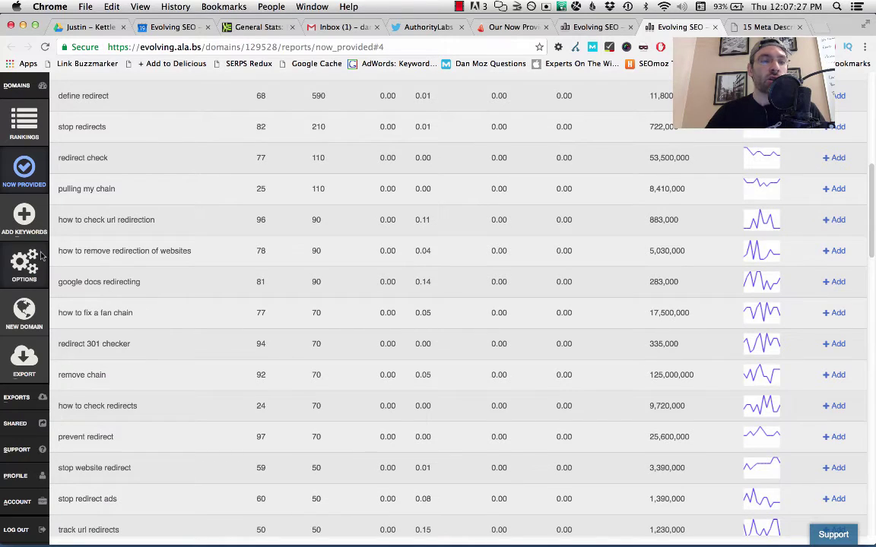
{"action": "left_click_drag", "start_coordinate": [55, 255], "coordinate": [196, 253]}
{"action": "left_click", "coordinate": [195, 252]}
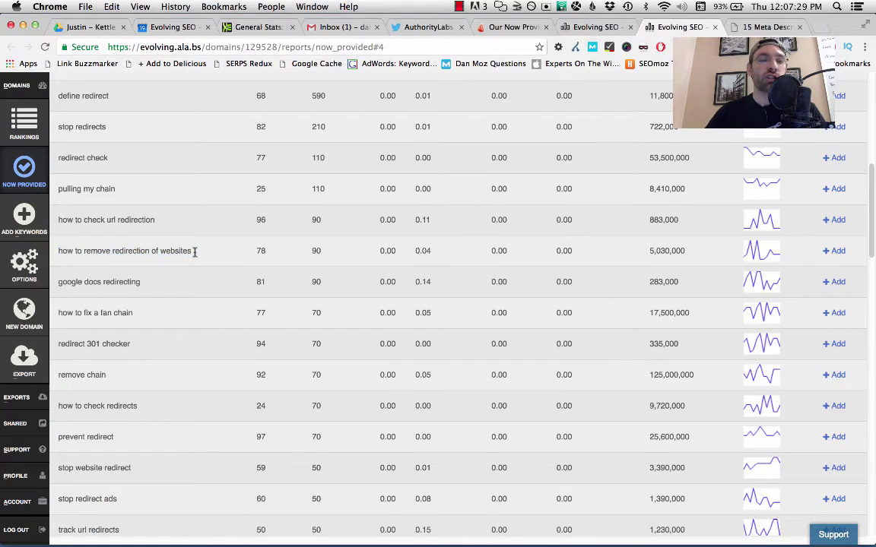
{"action": "scroll", "coordinate": [195, 253], "scroll_direction": "down", "scroll_amount": 4}
{"action": "scroll", "coordinate": [195, 253], "scroll_direction": "down", "scroll_amount": 1}
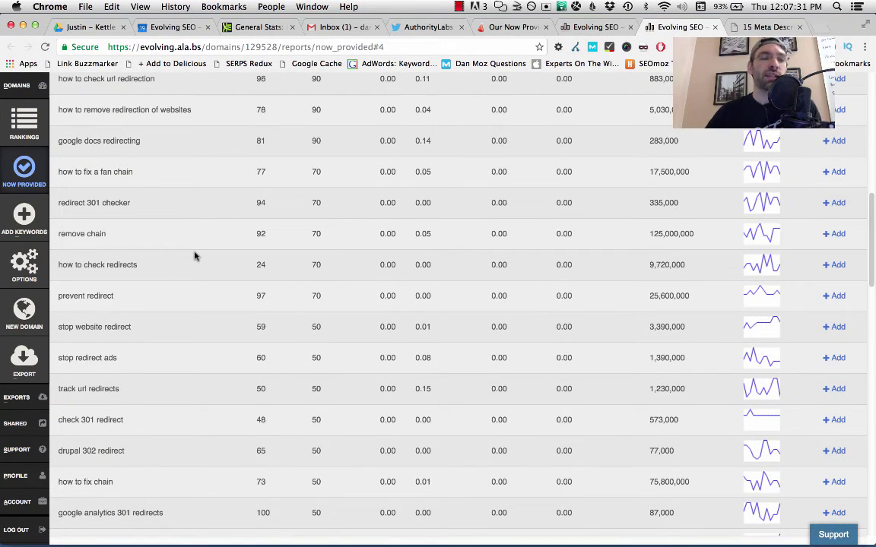
{"action": "scroll", "coordinate": [193, 257], "scroll_direction": "up", "scroll_amount": 5}
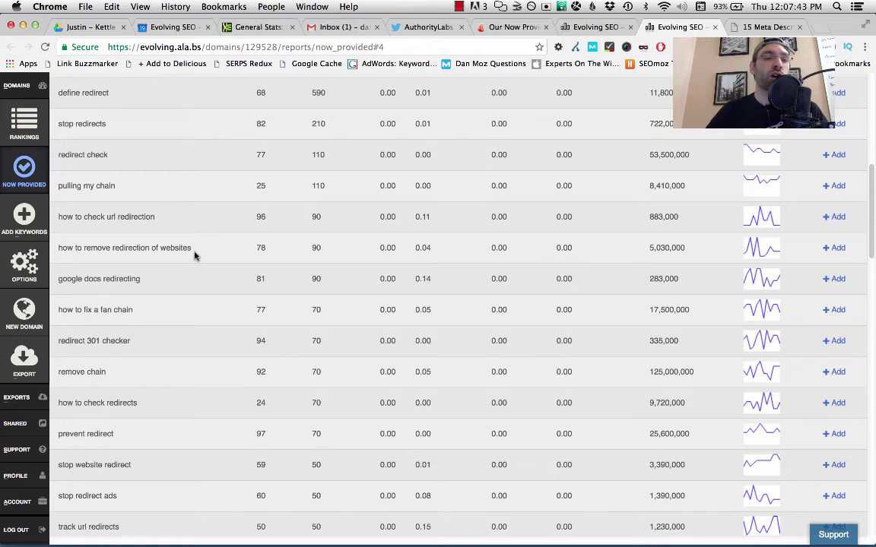
{"action": "scroll", "coordinate": [193, 256], "scroll_direction": "up", "scroll_amount": 5}
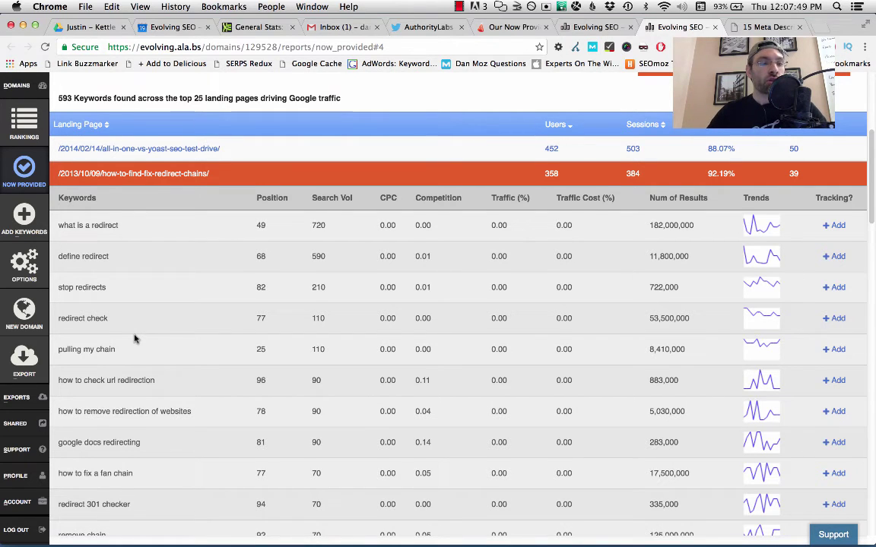
{"action": "scroll", "coordinate": [135, 339], "scroll_direction": "down", "scroll_amount": 1}
{"action": "scroll", "coordinate": [135, 339], "scroll_direction": "up", "scroll_amount": 1}
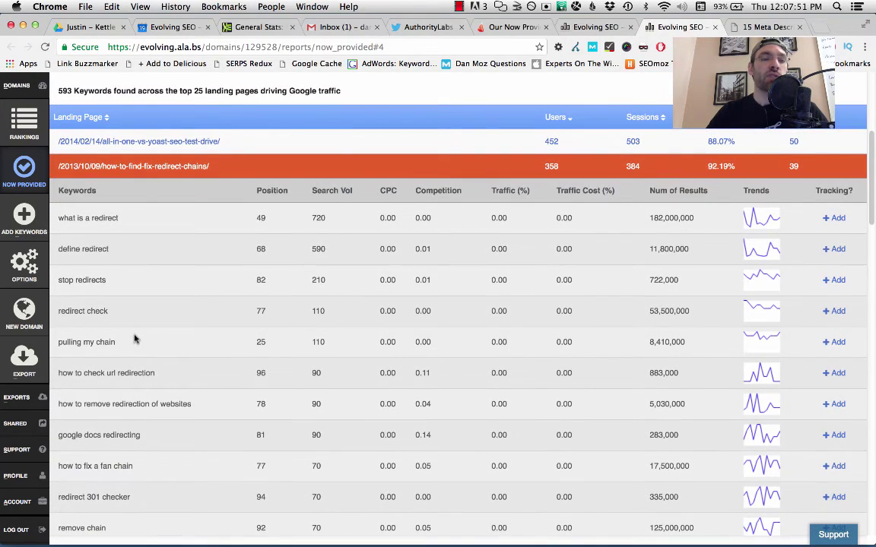
{"action": "left_click_drag", "start_coordinate": [110, 248], "coordinate": [57, 249]}
{"action": "key", "text": "super+c"}
Search Google in a new tab for the pasted keyword 'define redirect' and review its dictionary definition.
{"action": "key", "text": "super+t"}
{"action": "key", "text": "super+v"}
{"action": "key", "text": "Return"}
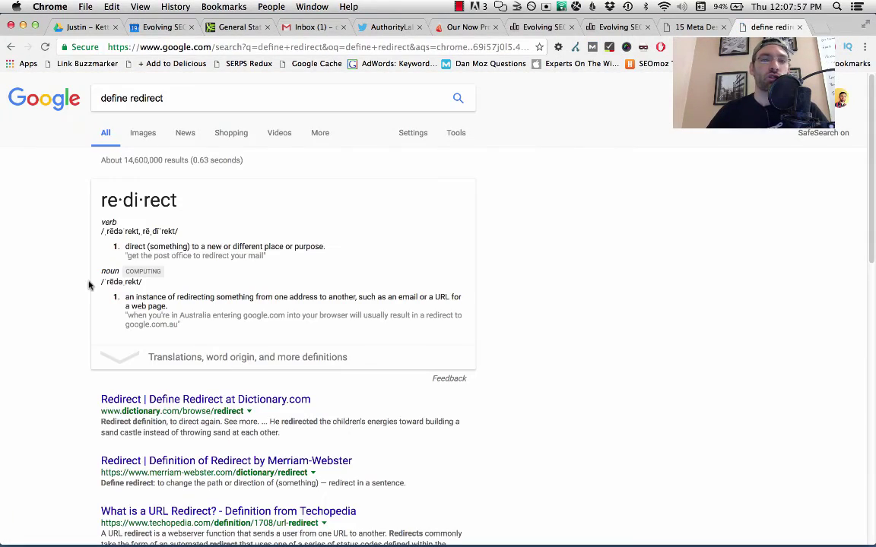
{"action": "scroll", "coordinate": [455, 176], "scroll_direction": "down", "scroll_amount": 1}
{"action": "scroll", "coordinate": [455, 176], "scroll_direction": "down", "scroll_amount": 1}
{"action": "scroll", "coordinate": [454, 176], "scroll_direction": "up", "scroll_amount": 2}
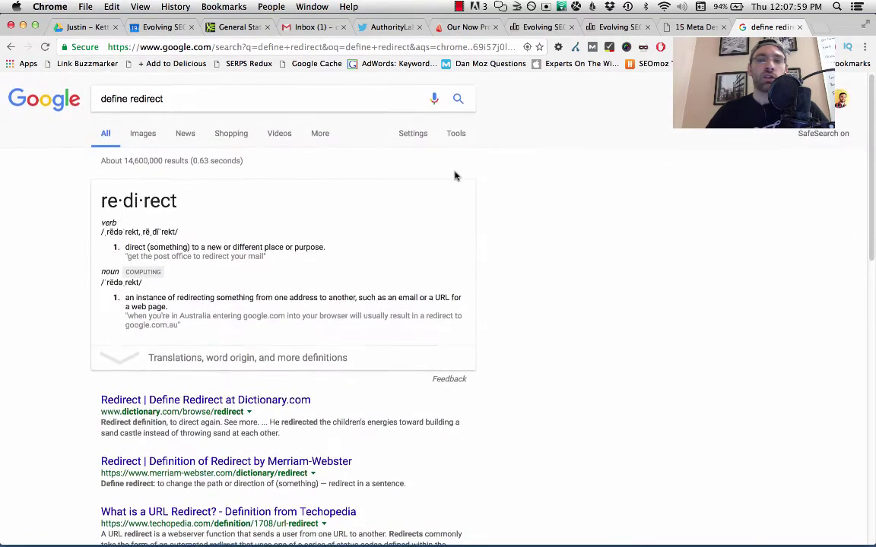
Switch through the browser tabs back to the AuthorityLabs Now Provided keyword report.
{"action": "key", "text": "ctrl+shift+Tab"}
{"action": "key", "text": "ctrl+Tab"}
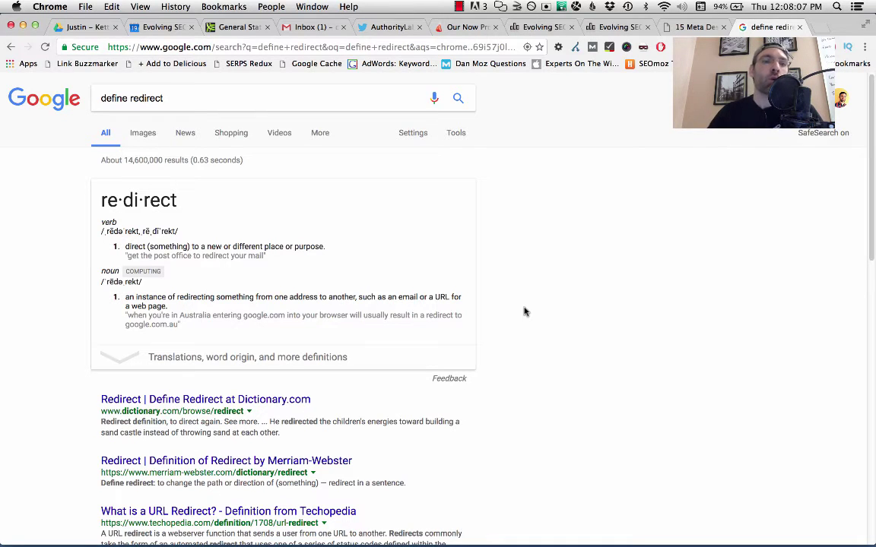
{"action": "key", "text": "ctrl+shift+Tab"}
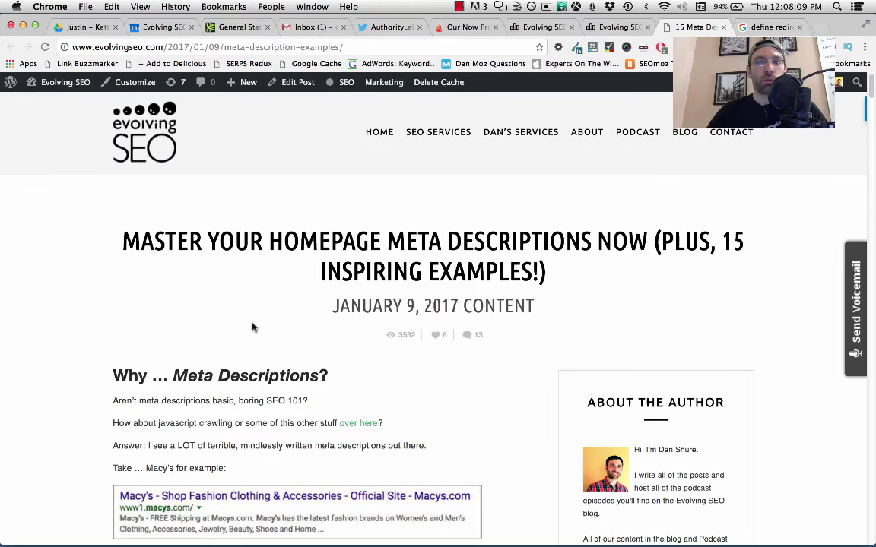
{"action": "key", "text": "ctrl+shift+Tab"}
{"action": "scroll", "coordinate": [250, 325], "scroll_direction": "down", "scroll_amount": 5}
Collapse the /2013/10/09/how-to-find-fix-redirect-chains/ keyword rows and return to the top of the report.
{"action": "scroll", "coordinate": [214, 289], "scroll_direction": "down", "scroll_amount": 10}
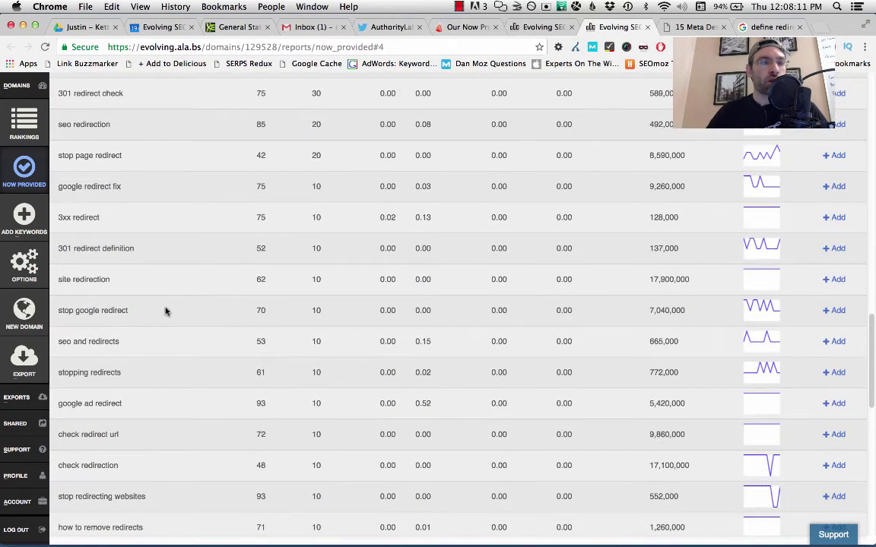
{"action": "scroll", "coordinate": [120, 255], "scroll_direction": "down", "scroll_amount": 3}
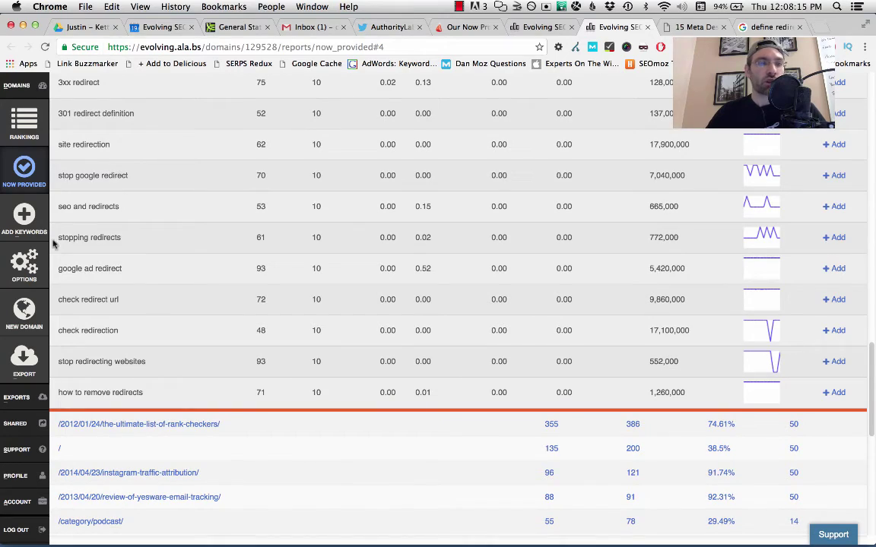
{"action": "scroll", "coordinate": [129, 300], "scroll_direction": "up", "scroll_amount": 20}
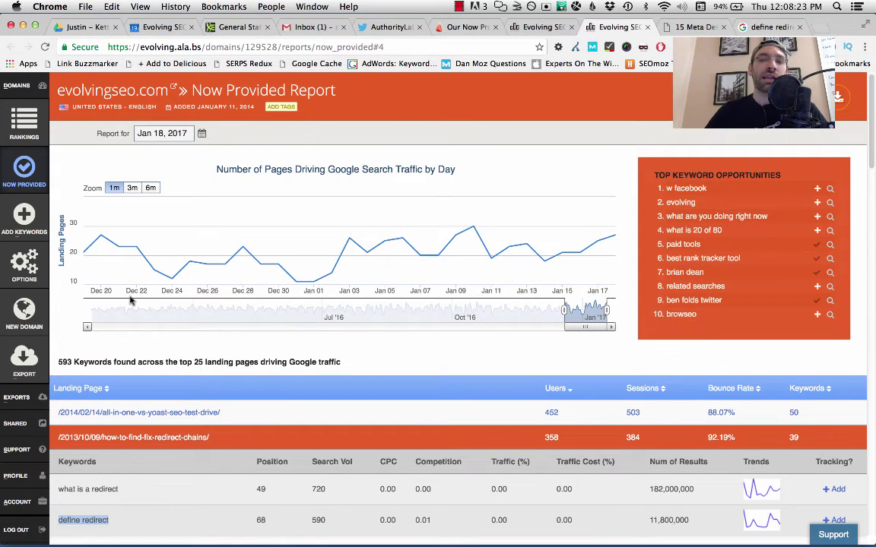
{"action": "scroll", "coordinate": [129, 299], "scroll_direction": "down", "scroll_amount": 5}
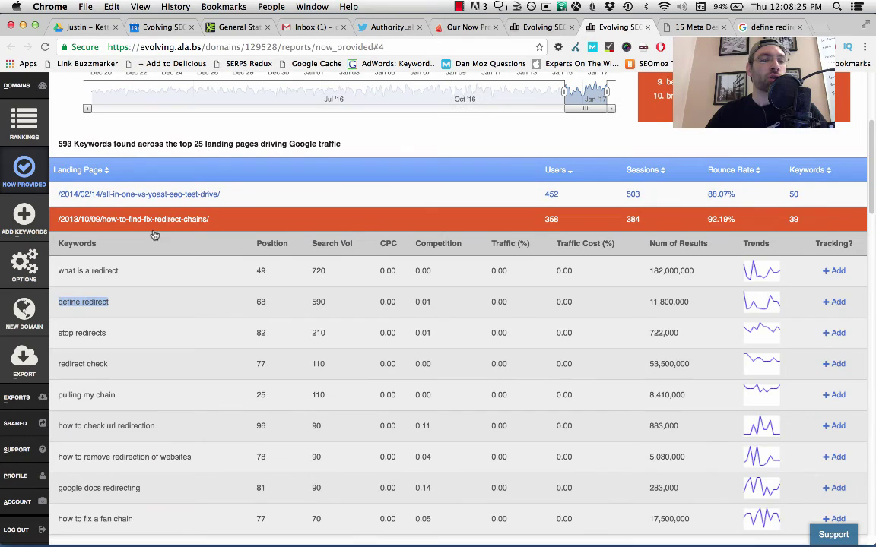
{"action": "left_click", "coordinate": [161, 219]}
{"action": "scroll", "coordinate": [217, 336], "scroll_direction": "up", "scroll_amount": 5}
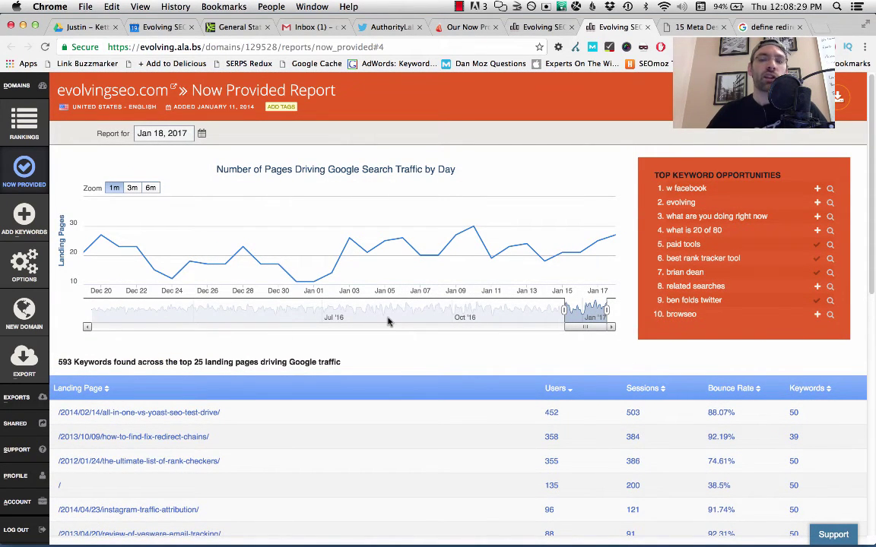
Widen the traffic chart's range to the full year.
{"action": "left_click_drag", "start_coordinate": [565, 311], "coordinate": [2, 308]}
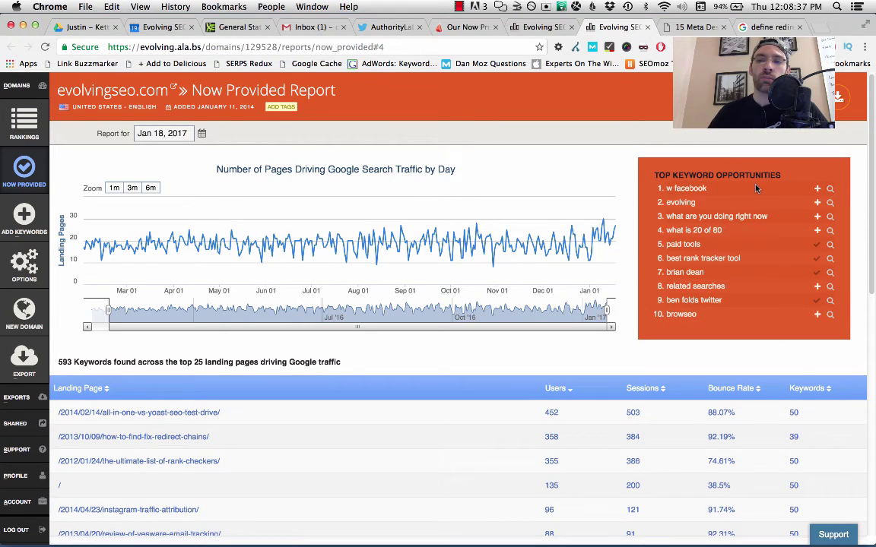
{"action": "scroll", "coordinate": [737, 261], "scroll_direction": "down", "scroll_amount": 1}
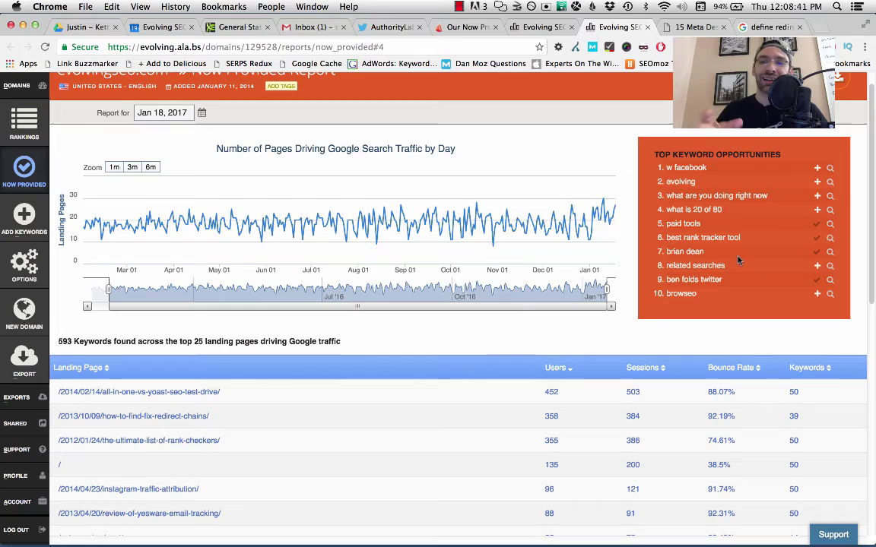
{"action": "scroll", "coordinate": [502, 297], "scroll_direction": "down", "scroll_amount": 5}
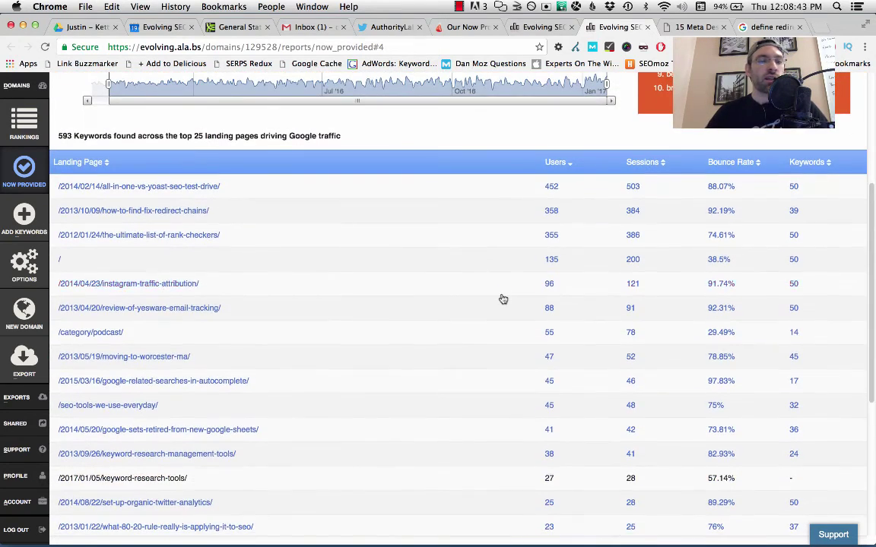
{"action": "scroll", "coordinate": [503, 298], "scroll_direction": "down", "scroll_amount": 7}
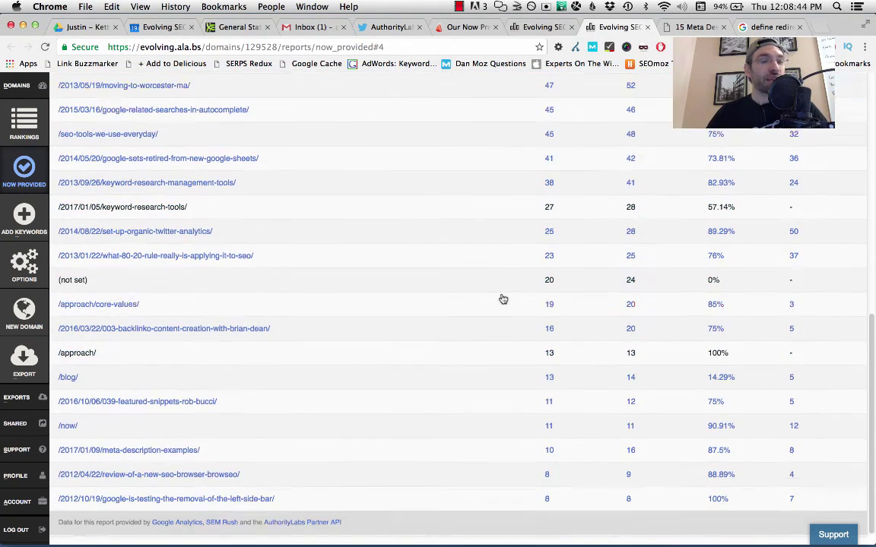
Expand and review the keywords for the /2017/01/09/meta-description-examples/ landing page.
{"action": "left_click", "coordinate": [251, 452]}
{"action": "scroll", "coordinate": [273, 391], "scroll_direction": "down", "scroll_amount": 7}
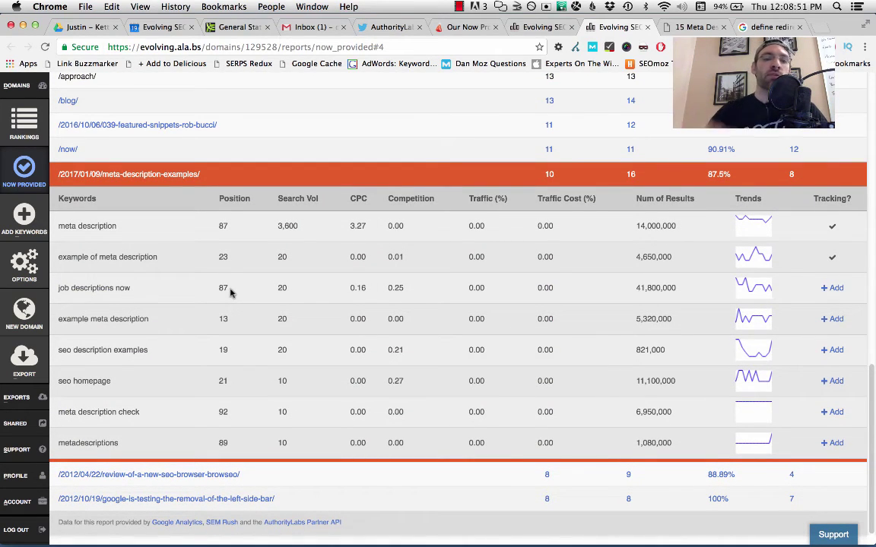
{"action": "scroll", "coordinate": [231, 292], "scroll_direction": "up", "scroll_amount": 15}
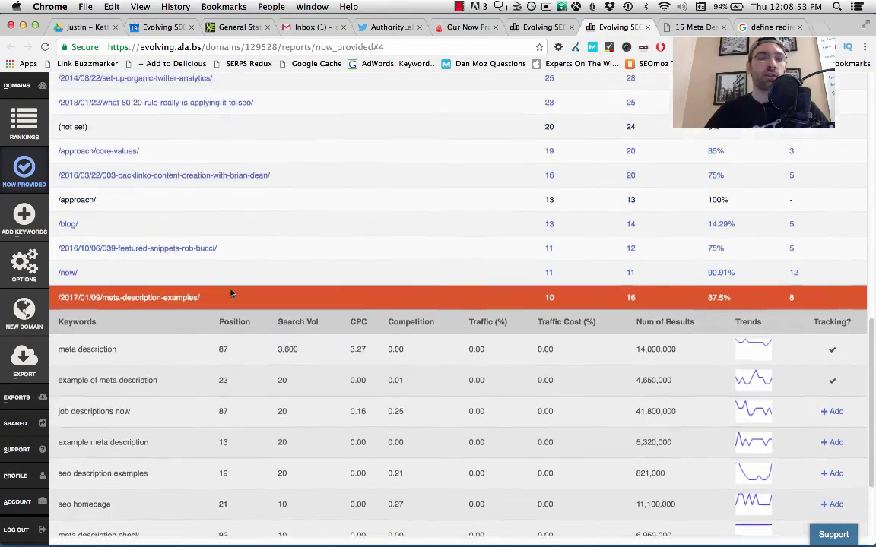
{"action": "scroll", "coordinate": [231, 294], "scroll_direction": "down", "scroll_amount": 3}
{"action": "scroll", "coordinate": [230, 294], "scroll_direction": "down", "scroll_amount": 2}
{"action": "scroll", "coordinate": [230, 294], "scroll_direction": "up", "scroll_amount": 3}
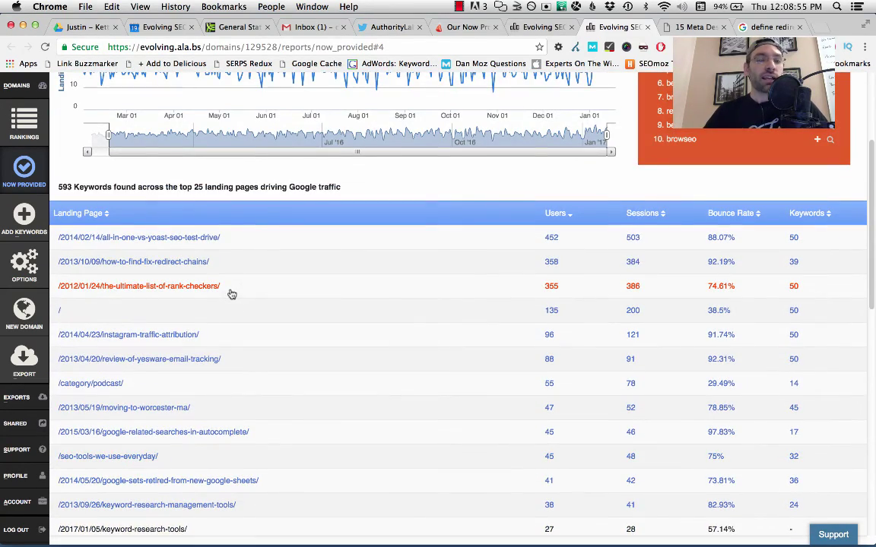
Switch from rank-checkers to /2013/10/09/how-to-find-fix-redirect-chains/ keywords, led by 'what is a redirect', and scroll through them.
{"action": "left_click", "coordinate": [234, 289]}
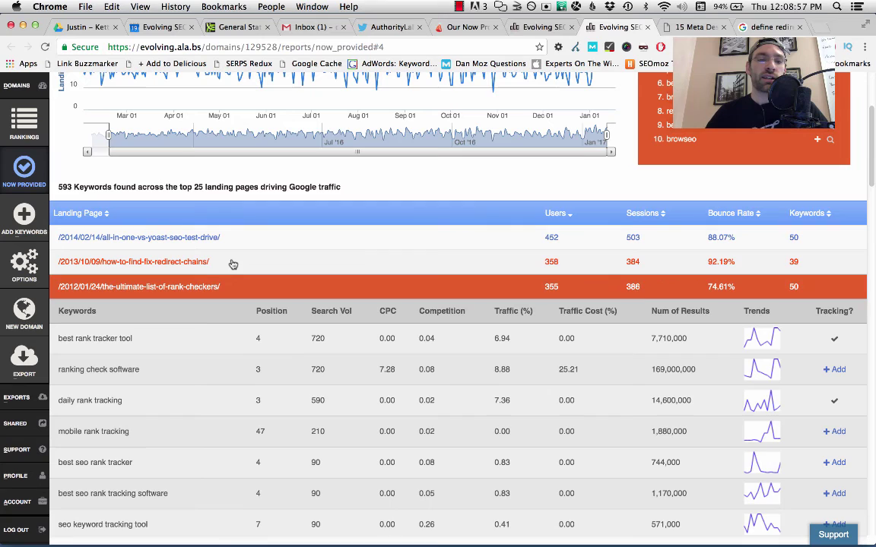
{"action": "left_click", "coordinate": [232, 263]}
{"action": "scroll", "coordinate": [237, 268], "scroll_direction": "down", "scroll_amount": 2}
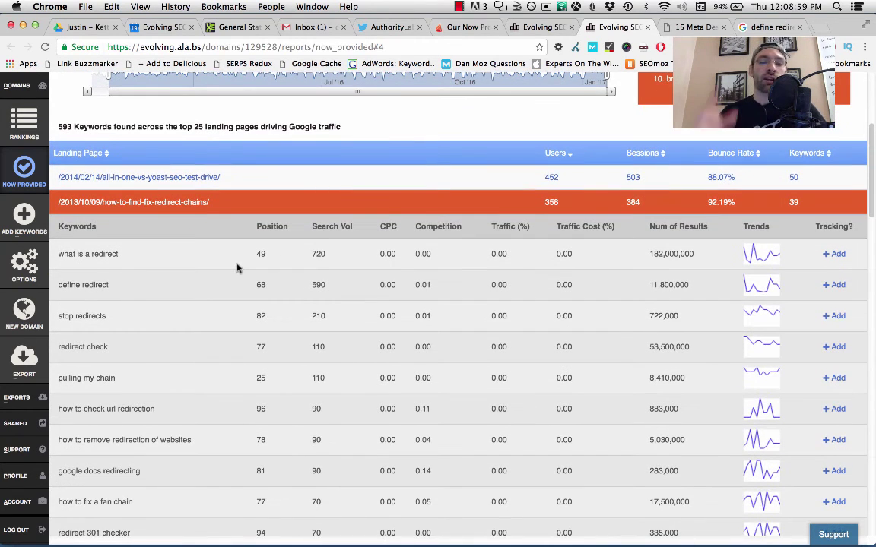
{"action": "scroll", "coordinate": [237, 268], "scroll_direction": "down", "scroll_amount": 3}
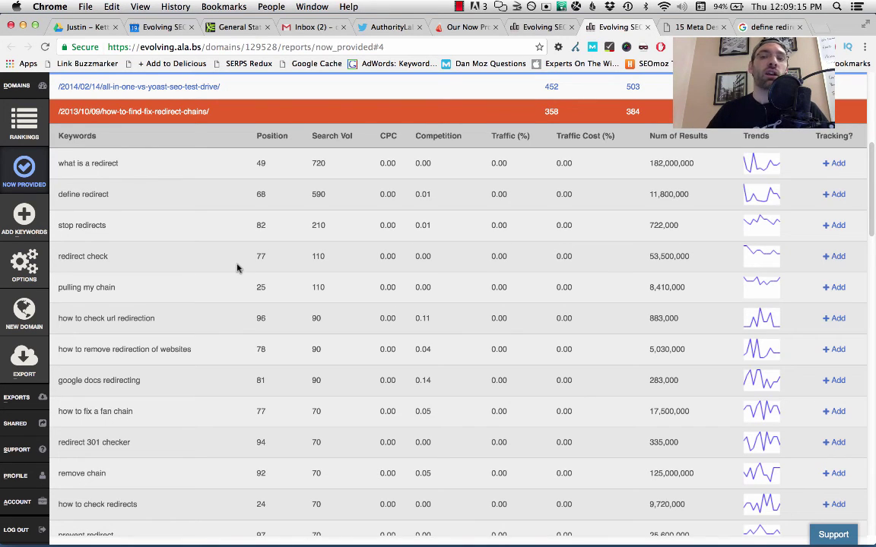
{"action": "scroll", "coordinate": [236, 267], "scroll_direction": "down", "scroll_amount": 1}
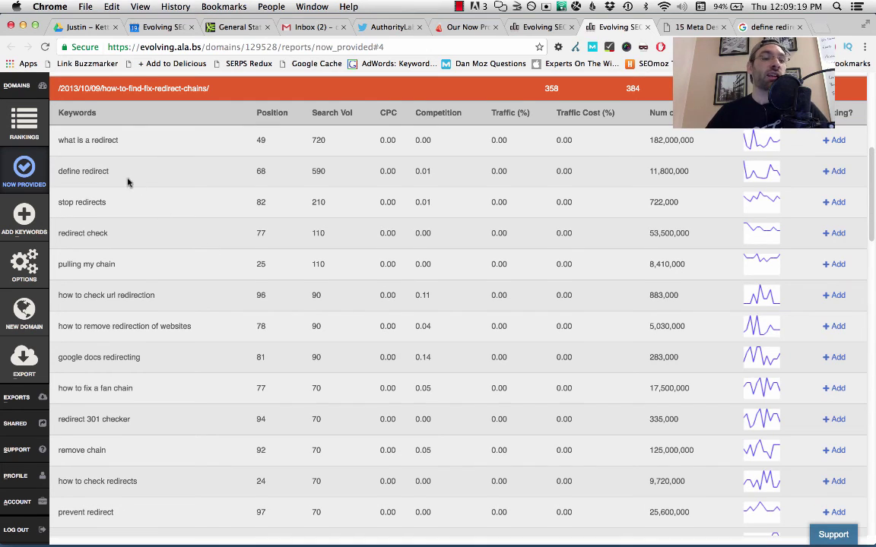
{"action": "scroll", "coordinate": [118, 177], "scroll_direction": "down", "scroll_amount": 1}
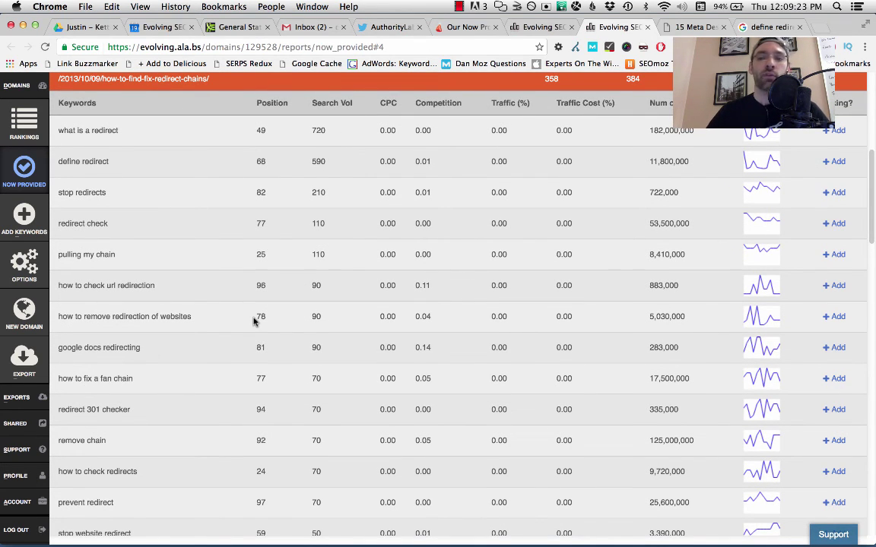
{"action": "scroll", "coordinate": [254, 320], "scroll_direction": "up", "scroll_amount": 10}
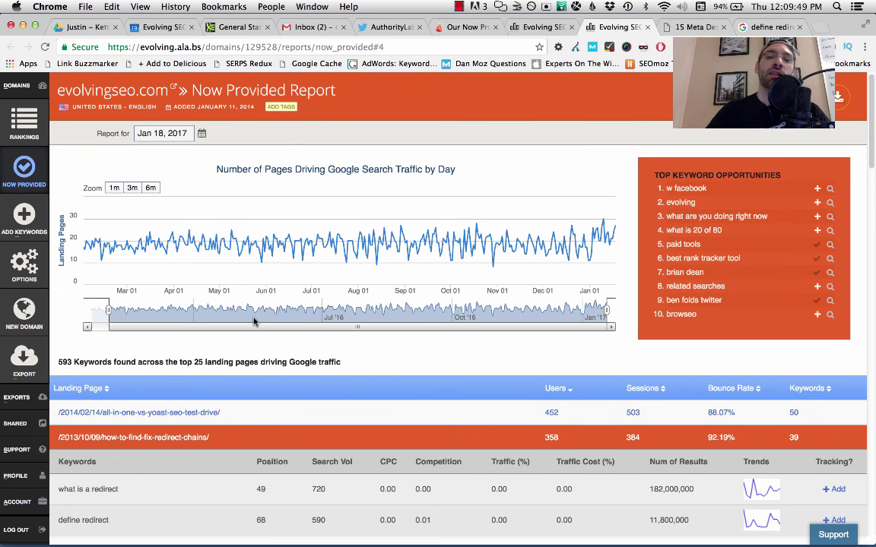
{"action": "mouse_move", "coordinate": [254, 544]}
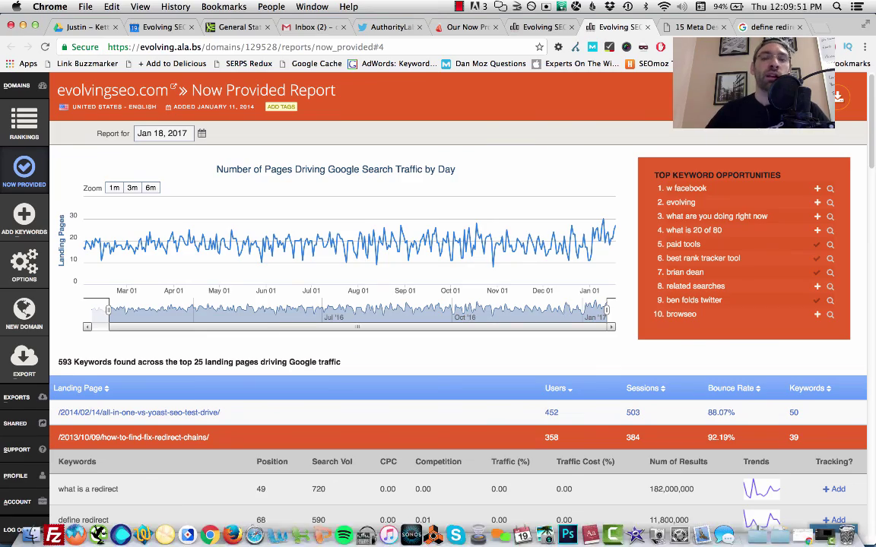